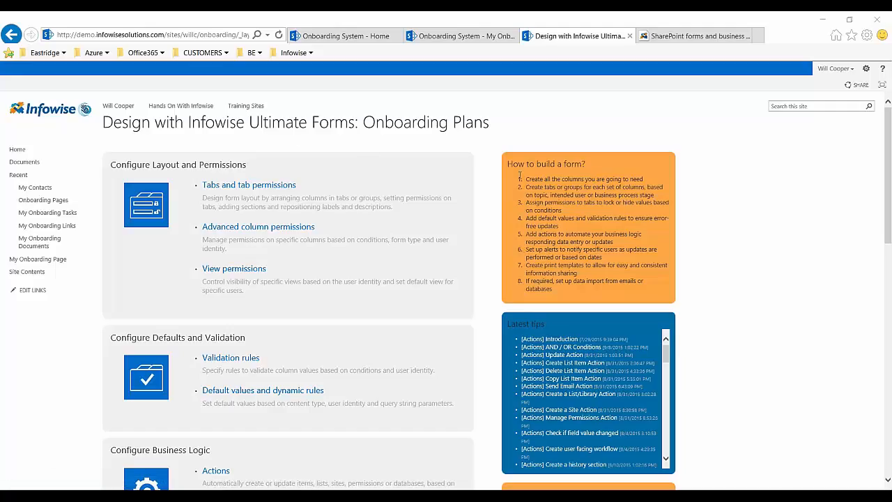
- Examine the form-building guidance and the configuration and column options on the Onboarding Plans design page
{"action": "left_click_drag", "start_coordinate": [520, 178], "coordinate": [582, 258]}
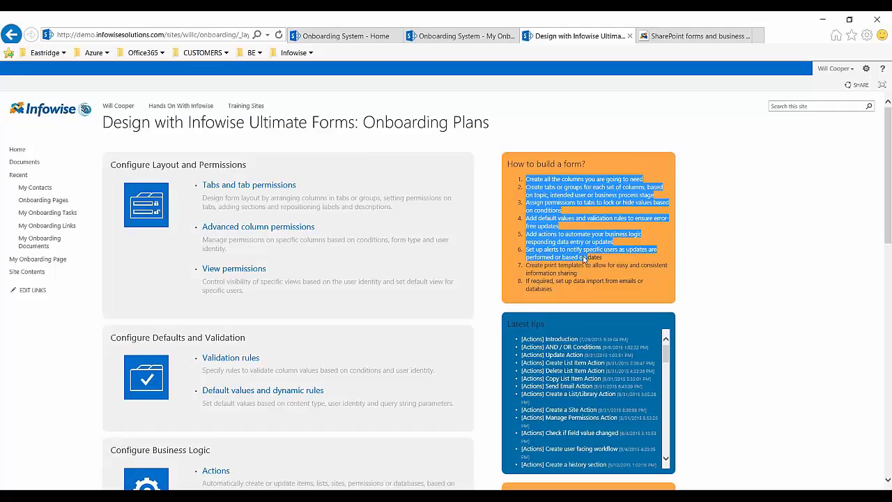
{"action": "left_click", "coordinate": [700, 271]}
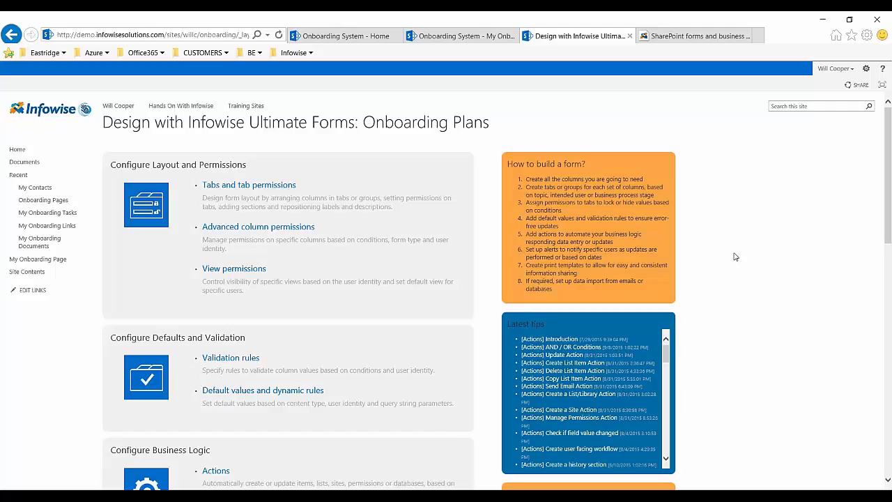
{"action": "scroll", "coordinate": [735, 256], "scroll_direction": "down", "scroll_amount": 3}
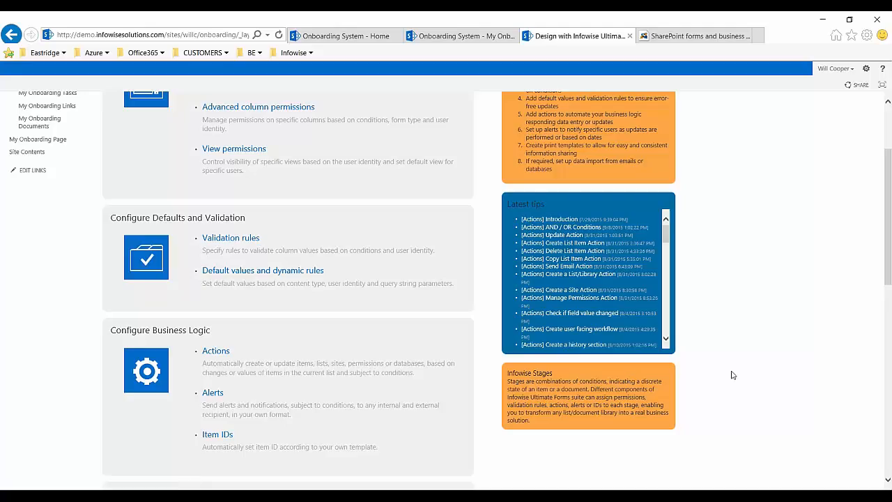
{"action": "scroll", "coordinate": [734, 341], "scroll_direction": "up", "scroll_amount": 2}
{"action": "scroll", "coordinate": [730, 357], "scroll_direction": "down", "scroll_amount": 3}
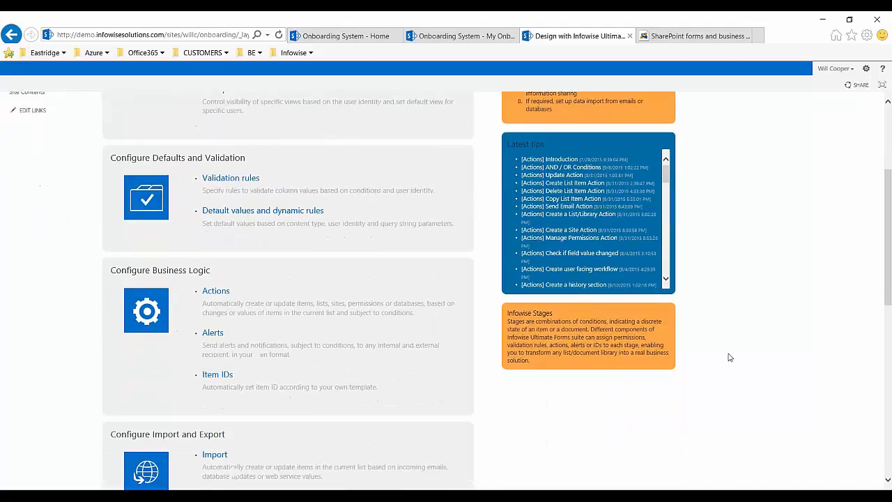
{"action": "scroll", "coordinate": [730, 357], "scroll_direction": "up", "scroll_amount": 3}
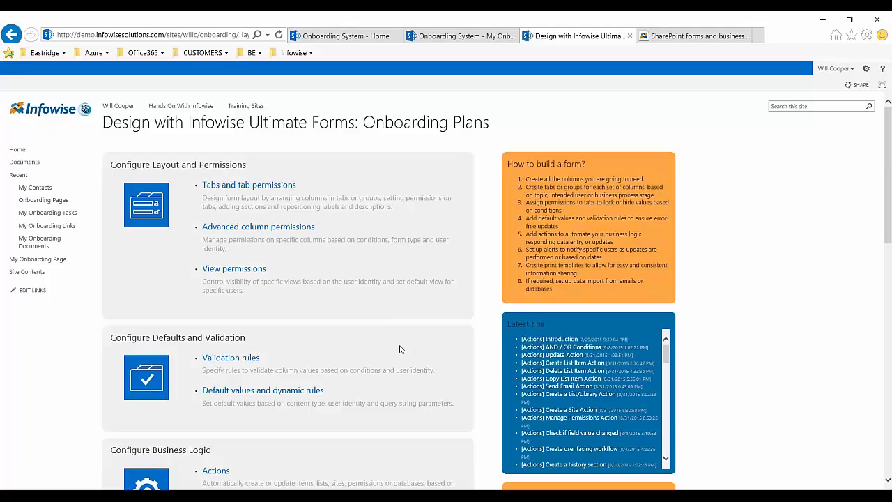
{"action": "scroll", "coordinate": [394, 352], "scroll_direction": "down", "scroll_amount": 3}
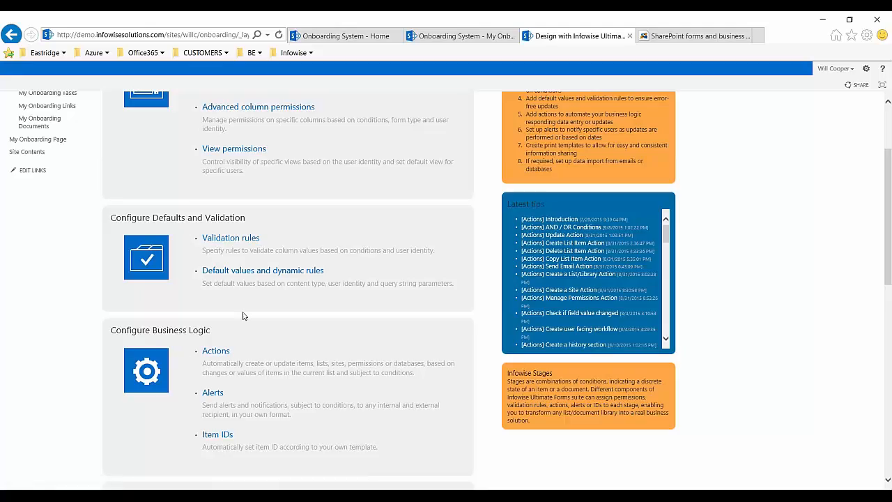
{"action": "scroll", "coordinate": [244, 314], "scroll_direction": "down", "scroll_amount": 3}
{"action": "scroll", "coordinate": [259, 311], "scroll_direction": "down", "scroll_amount": 4}
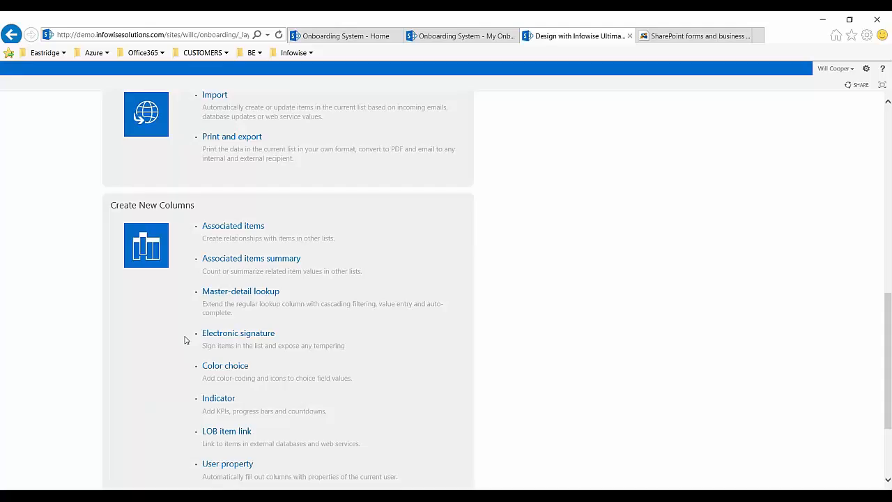
{"action": "scroll", "coordinate": [185, 339], "scroll_direction": "up", "scroll_amount": 10}
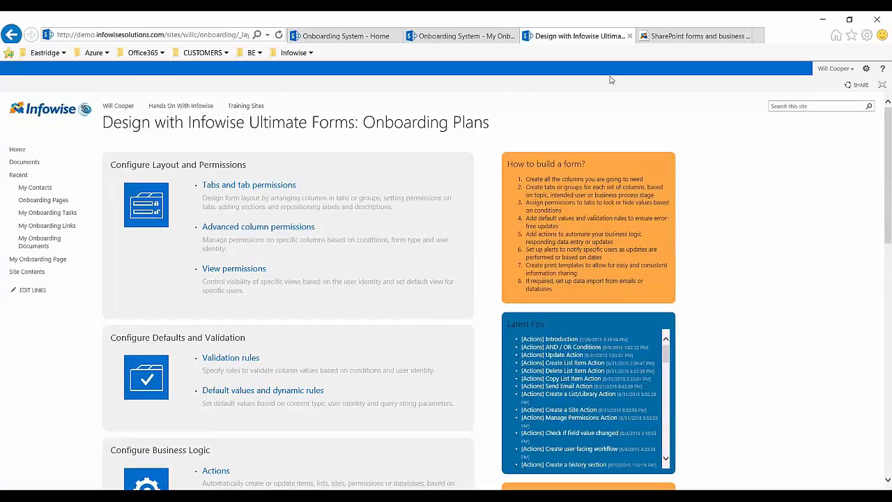
- Open Plan.1 from the manager dashboard, examine the tasks, documents and links in its Onboarding Plan section, and return to the dashboard
{"action": "left_click", "coordinate": [462, 37]}
{"action": "left_click", "coordinate": [363, 35]}
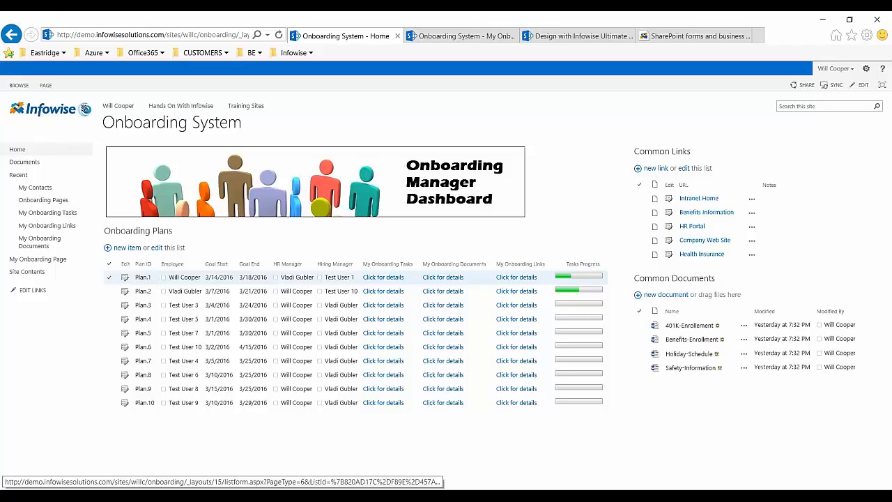
{"action": "left_click", "coordinate": [125, 277]}
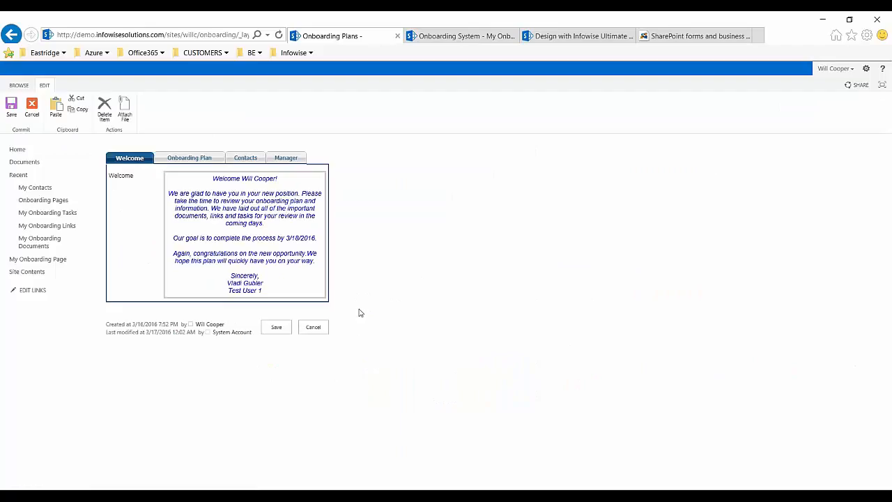
{"action": "left_click", "coordinate": [185, 158]}
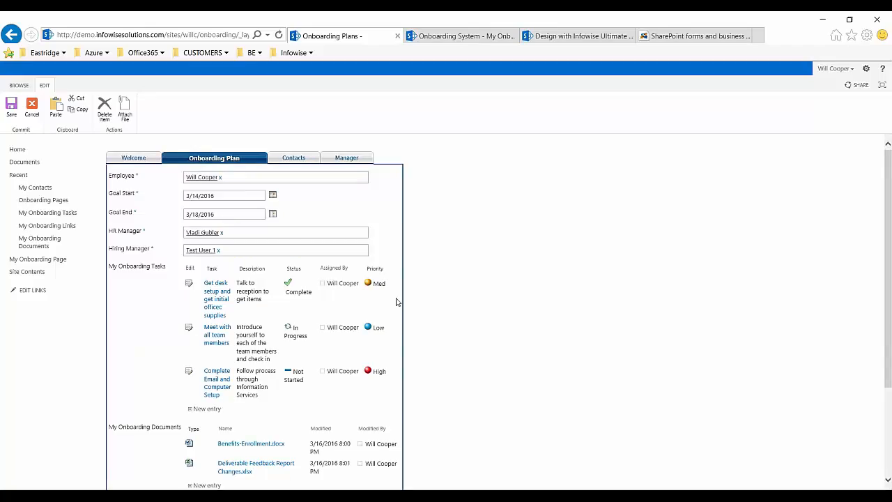
{"action": "scroll", "coordinate": [514, 323], "scroll_direction": "down", "scroll_amount": 3}
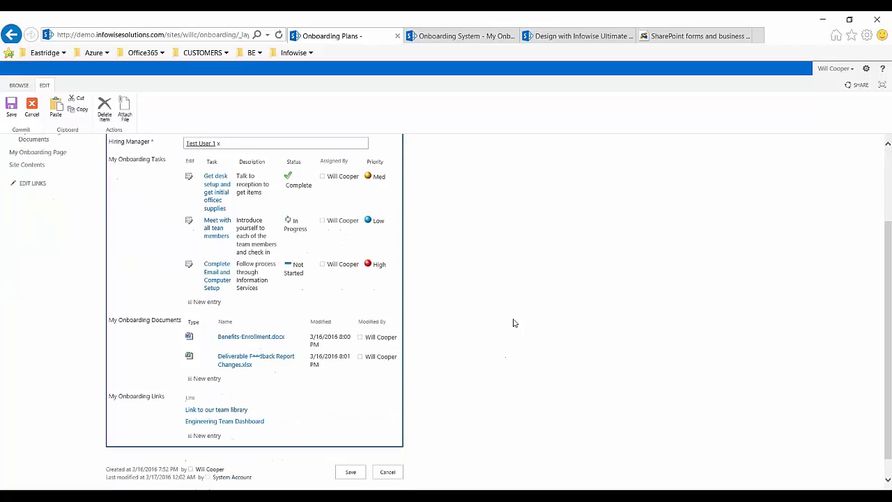
{"action": "scroll", "coordinate": [513, 323], "scroll_direction": "up", "scroll_amount": 3}
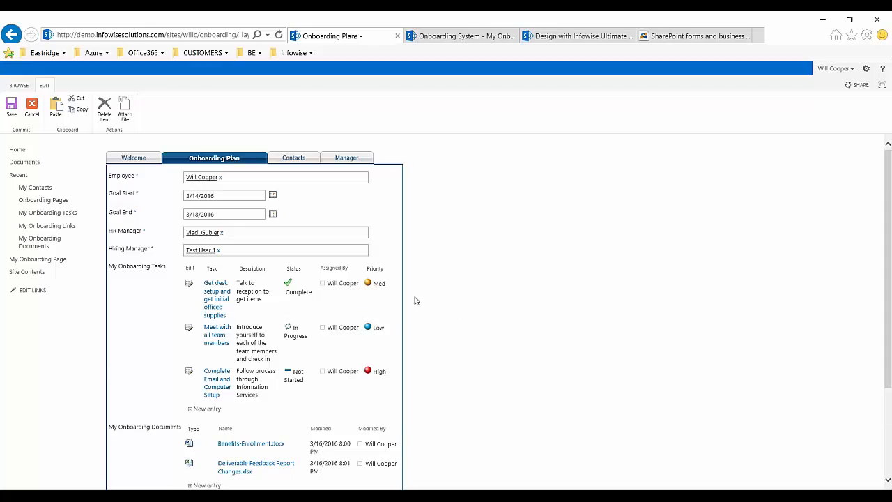
{"action": "scroll", "coordinate": [414, 300], "scroll_direction": "down", "scroll_amount": 1}
{"action": "scroll", "coordinate": [349, 209], "scroll_direction": "up", "scroll_amount": 1}
{"action": "left_click", "coordinate": [12, 33]}
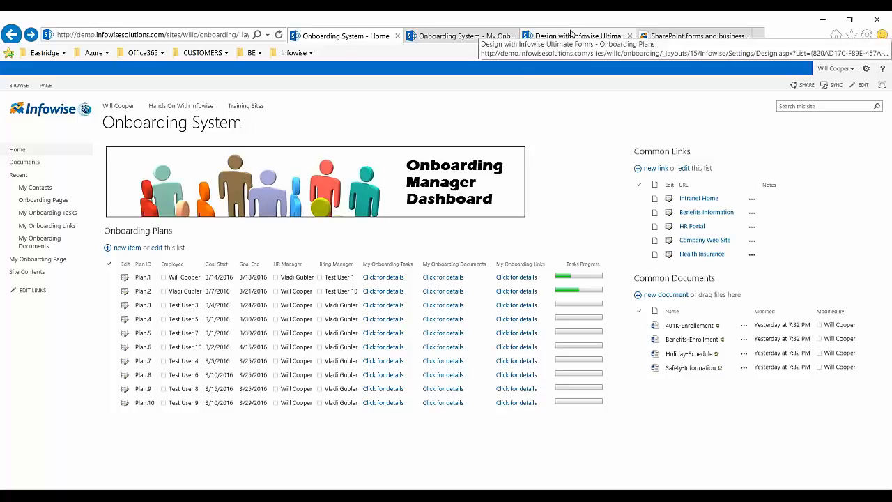
- Examine the employee's personal onboarding page, including its title and plan details
{"action": "left_click", "coordinate": [458, 36]}
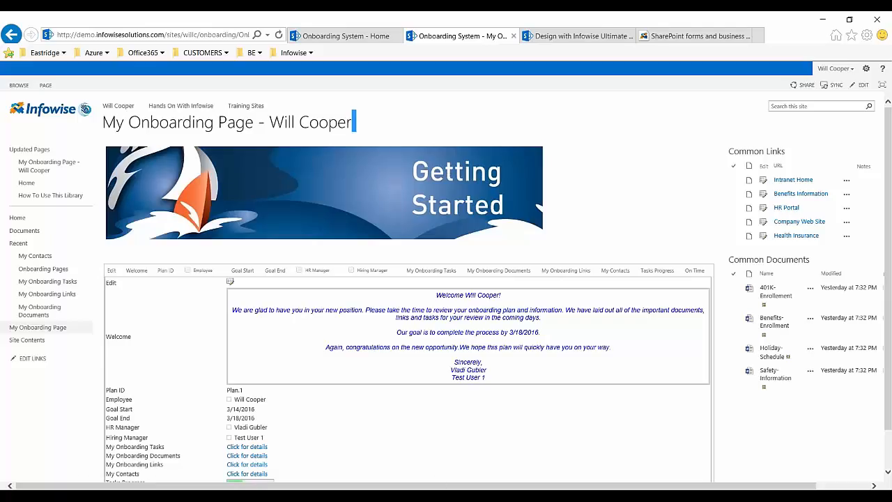
{"action": "left_click_drag", "start_coordinate": [354, 120], "coordinate": [317, 127]}
{"action": "left_click", "coordinate": [416, 124]}
- Open Plan.1 for editing from the manager dashboard and show the My Onboarding Tasks list in its Onboarding Plan section
{"action": "left_click", "coordinate": [367, 35]}
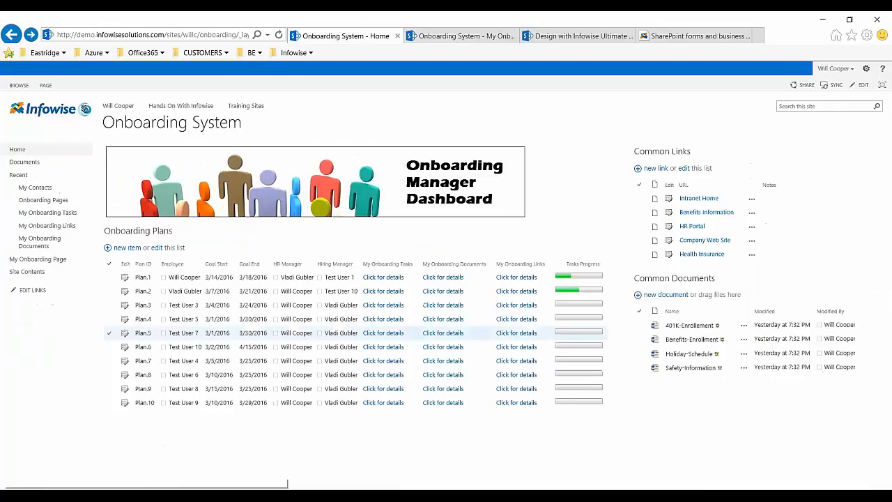
{"action": "left_click", "coordinate": [126, 278]}
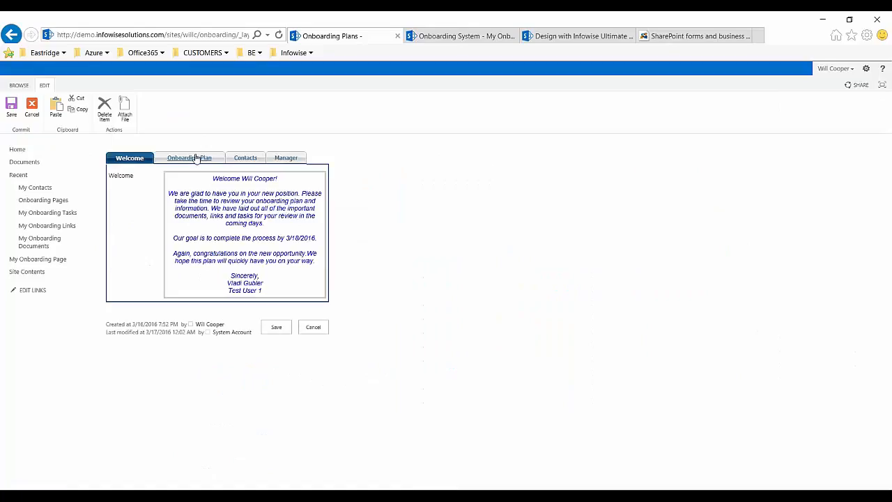
{"action": "left_click", "coordinate": [198, 161]}
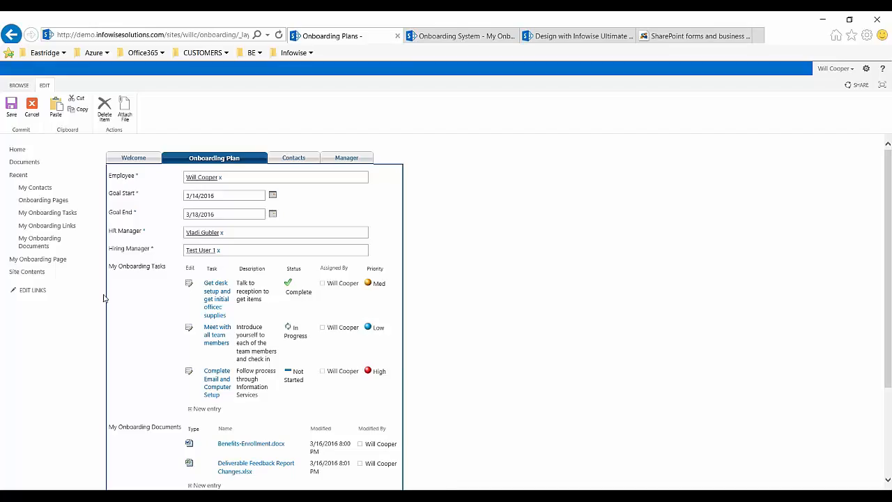
{"action": "scroll", "coordinate": [111, 292], "scroll_direction": "down", "scroll_amount": 1}
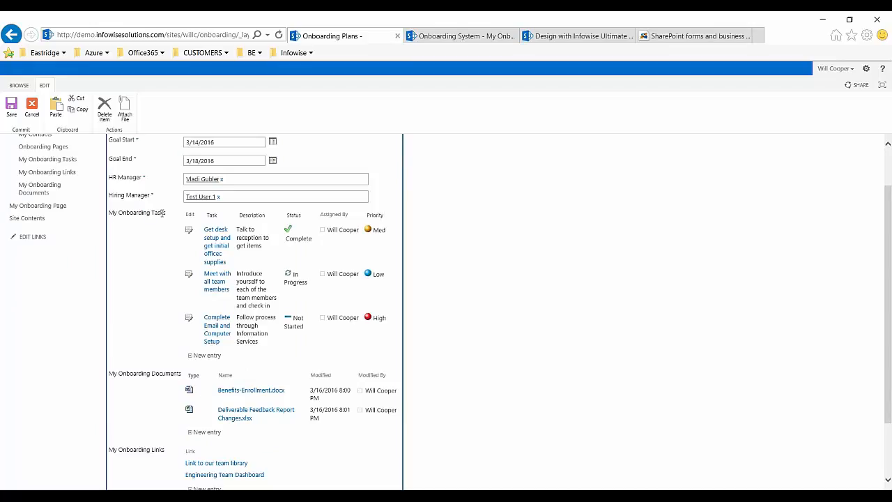
{"action": "left_click_drag", "start_coordinate": [167, 215], "coordinate": [104, 217]}
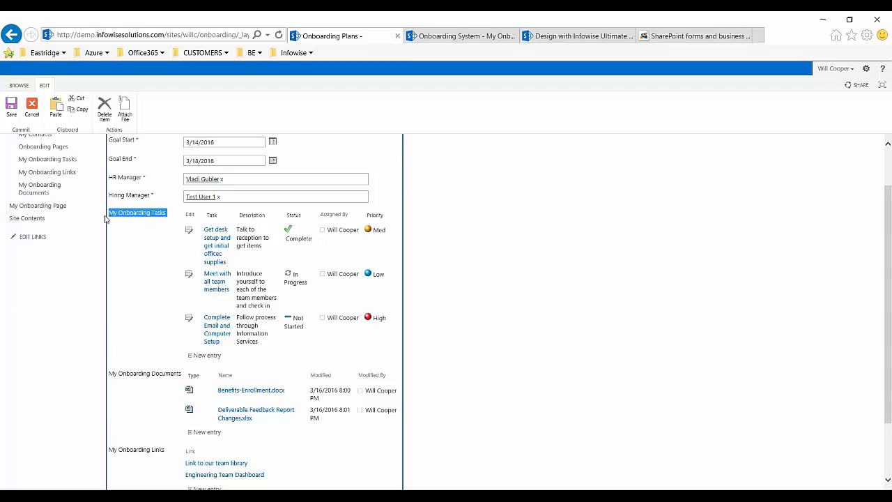
{"action": "left_click", "coordinate": [141, 266]}
{"action": "scroll", "coordinate": [146, 263], "scroll_direction": "up", "scroll_amount": 1}
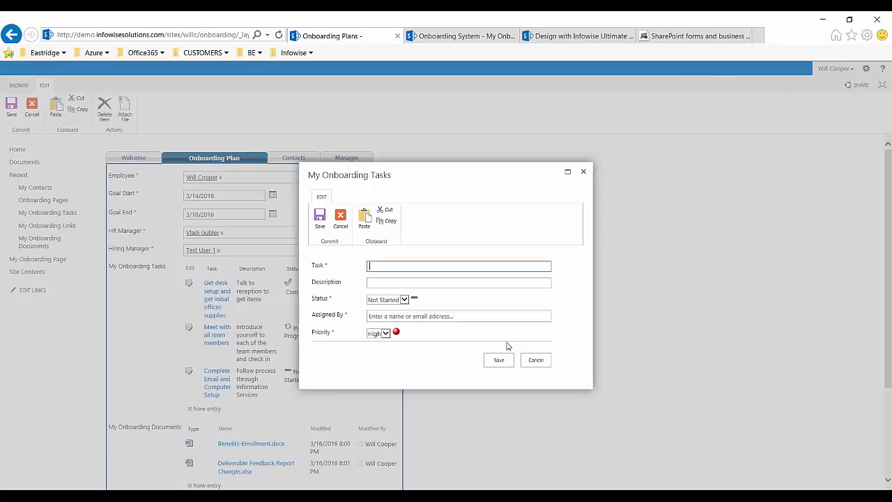
- Name the new onboarding task "Review HR Guidelines Document" and enter "Test description....." as its description
{"action": "type", "text": "Review HR Guidelines Document"}
{"action": "key", "text": "Tab"}
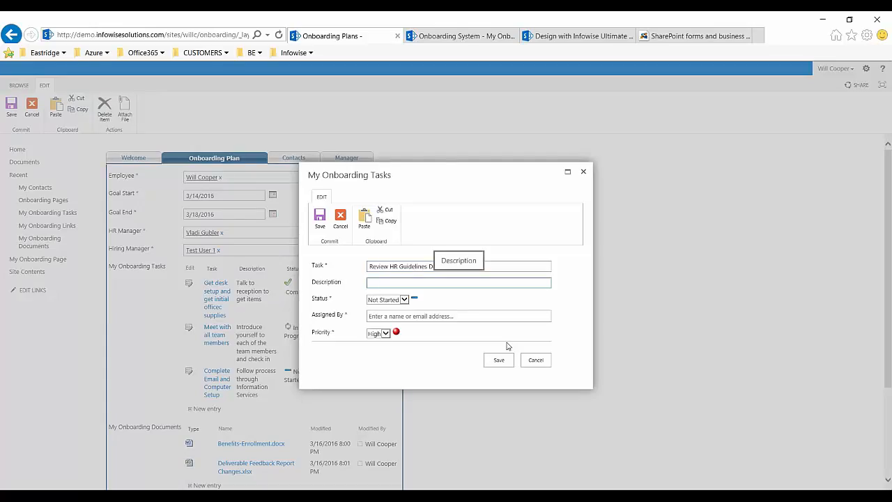
{"action": "type", "text": "Test "}
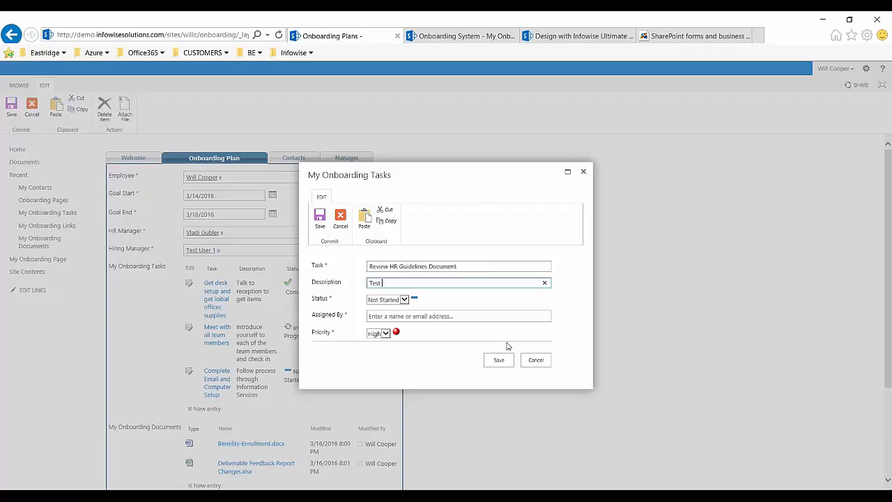
{"action": "type", "text": "description....."}
- Set the task's status to In Progress, its assigner to the onboarding employee and its priority to Med, and save it
{"action": "left_click", "coordinate": [404, 300]}
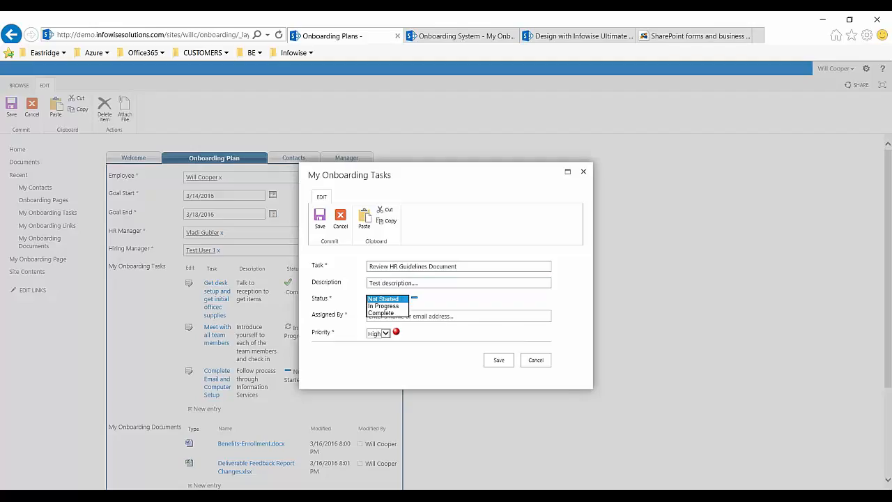
{"action": "left_click", "coordinate": [403, 306]}
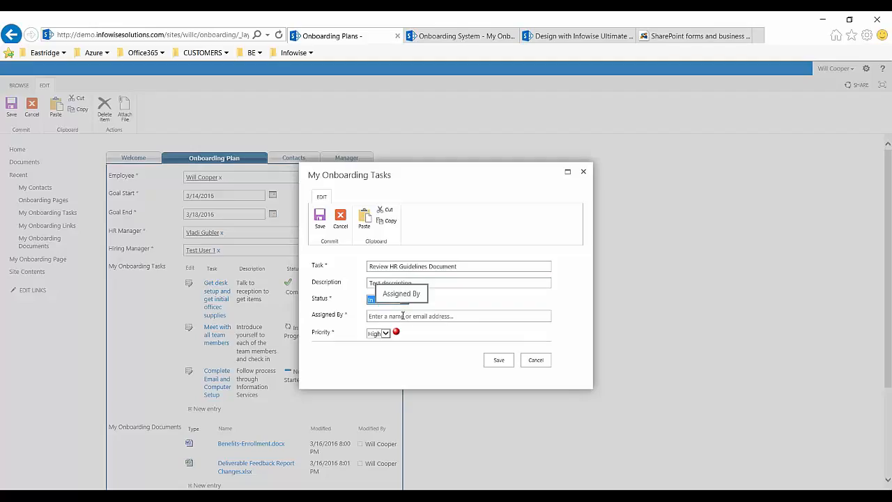
{"action": "left_click", "coordinate": [399, 315]}
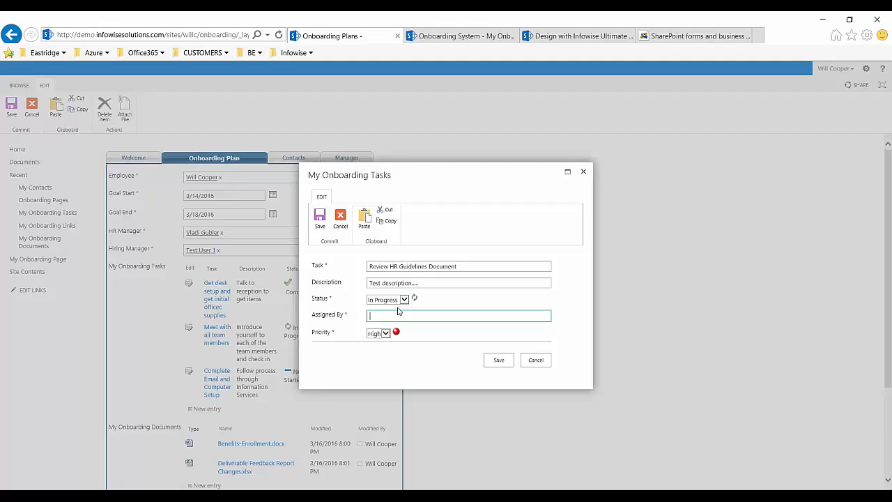
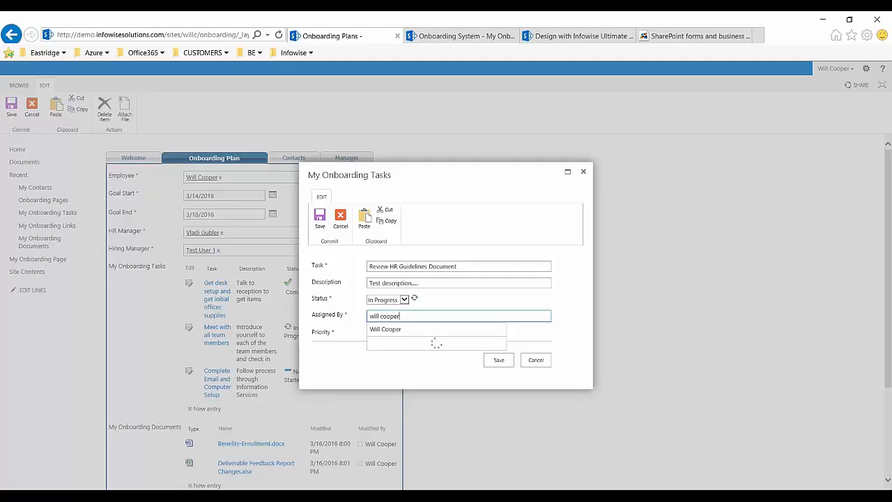
{"action": "left_click", "coordinate": [403, 337]}
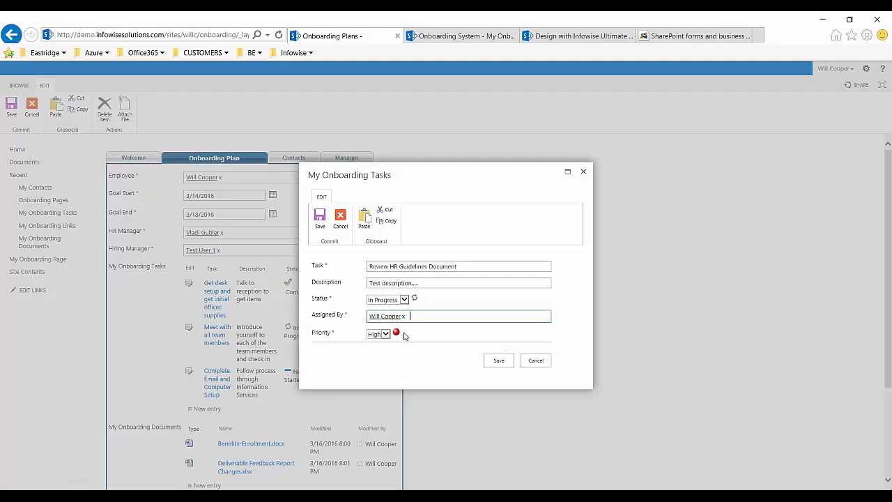
{"action": "left_click", "coordinate": [388, 336]}
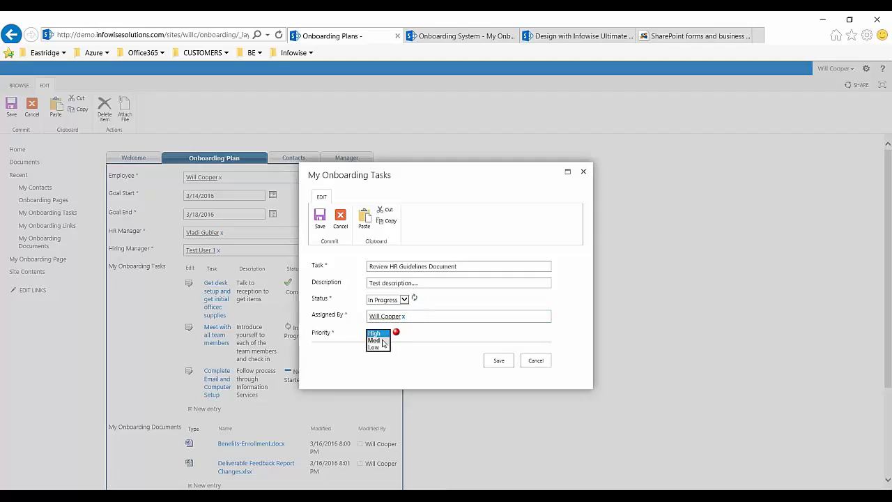
{"action": "left_click", "coordinate": [380, 340]}
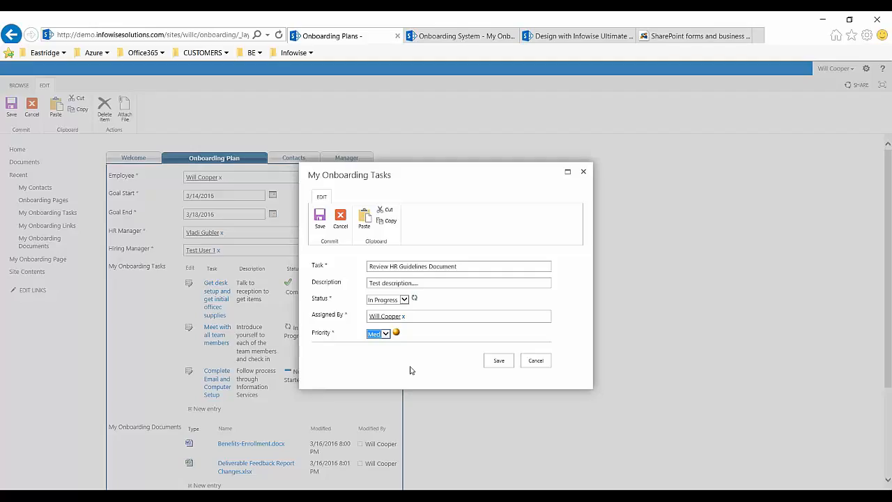
{"action": "left_click", "coordinate": [504, 365]}
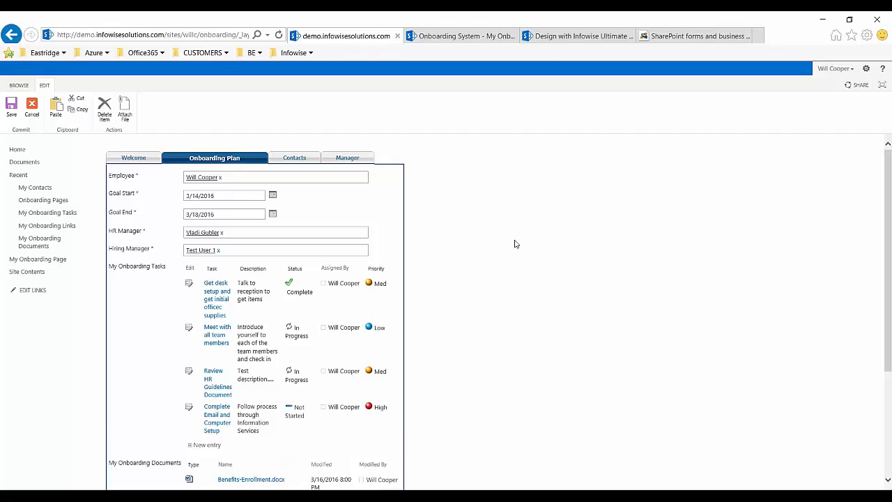
- Review the updated task list and the My Onboarding Documents and My Onboarding Links sections of the plan
{"action": "scroll", "coordinate": [509, 266], "scroll_direction": "down", "scroll_amount": 3}
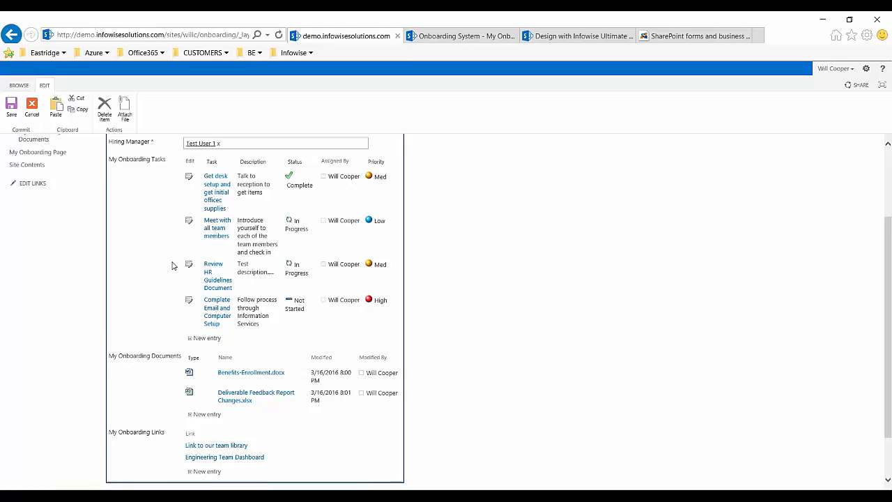
{"action": "scroll", "coordinate": [161, 284], "scroll_direction": "down", "scroll_amount": 2}
{"action": "scroll", "coordinate": [161, 282], "scroll_direction": "up", "scroll_amount": 4}
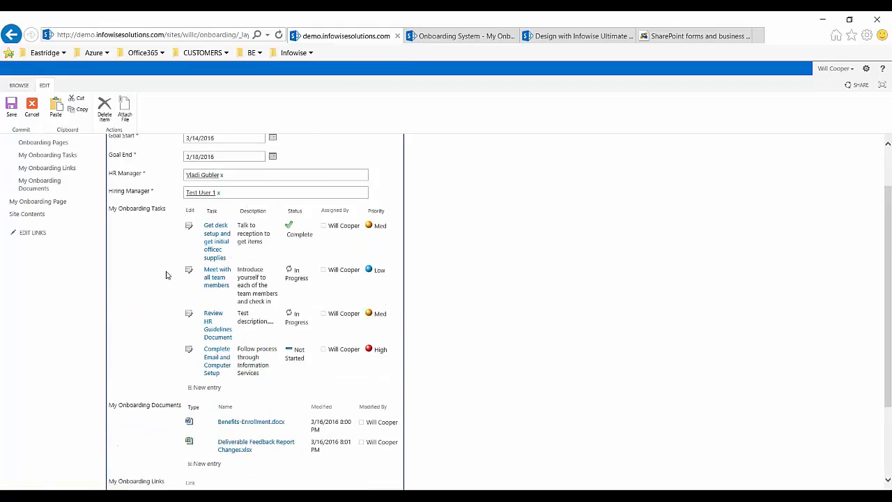
{"action": "scroll", "coordinate": [167, 276], "scroll_direction": "down", "scroll_amount": 4}
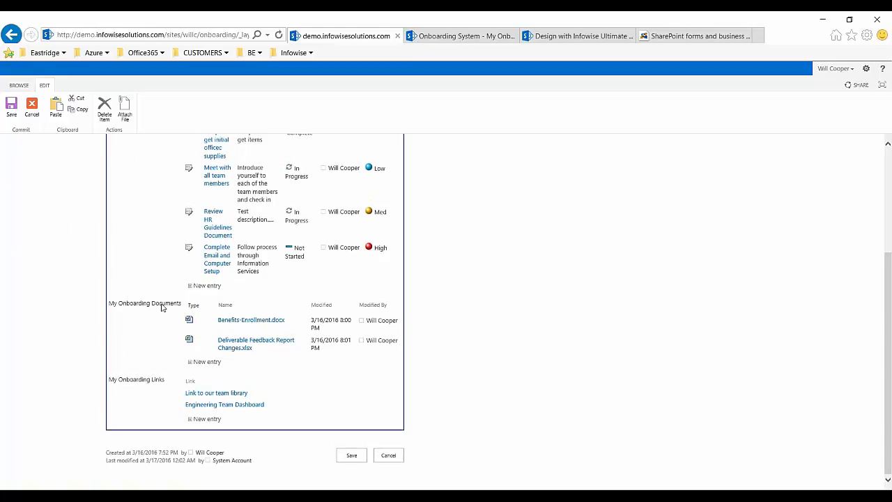
{"action": "scroll", "coordinate": [164, 307], "scroll_direction": "up", "scroll_amount": 4}
{"action": "scroll", "coordinate": [171, 299], "scroll_direction": "down", "scroll_amount": 4}
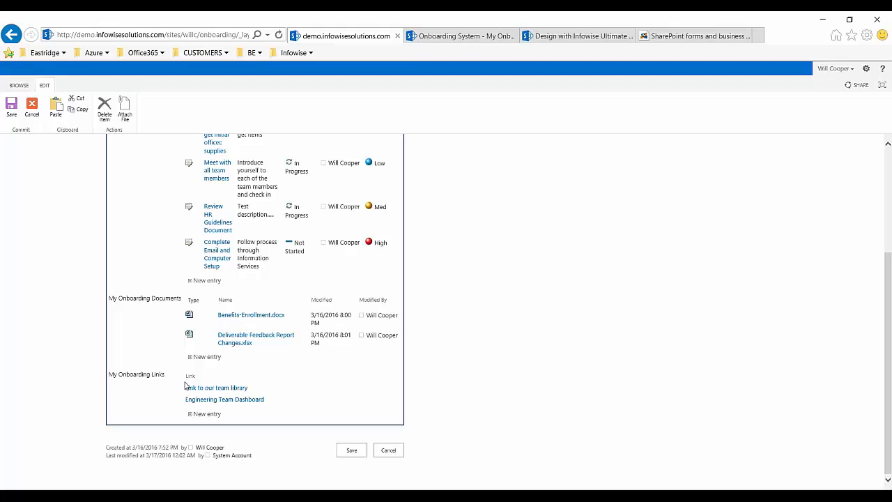
- Review the plan's Contacts section and the employee welcome message with its manager signatures in the Welcome section
{"action": "scroll", "coordinate": [186, 385], "scroll_direction": "up", "scroll_amount": 3}
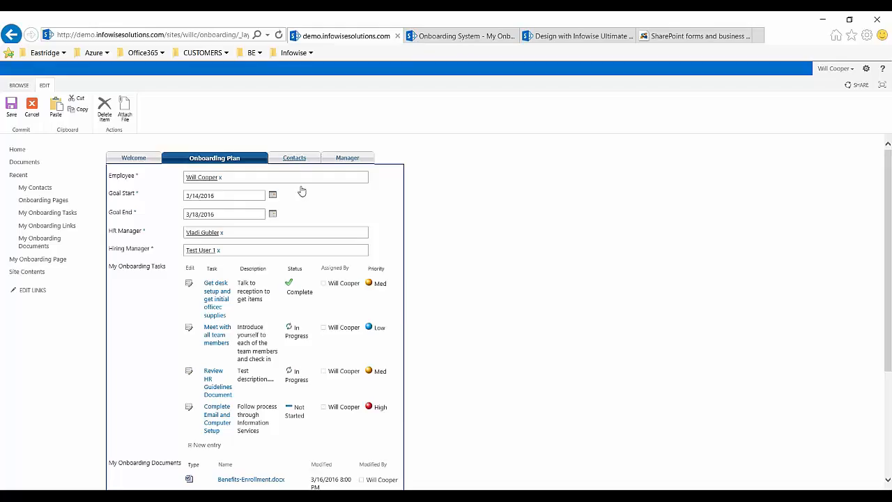
{"action": "left_click", "coordinate": [297, 160]}
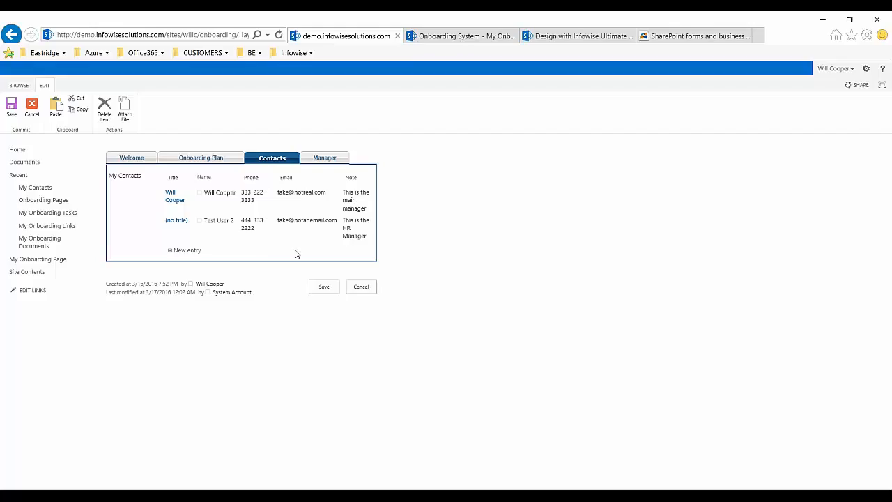
{"action": "left_click", "coordinate": [133, 159]}
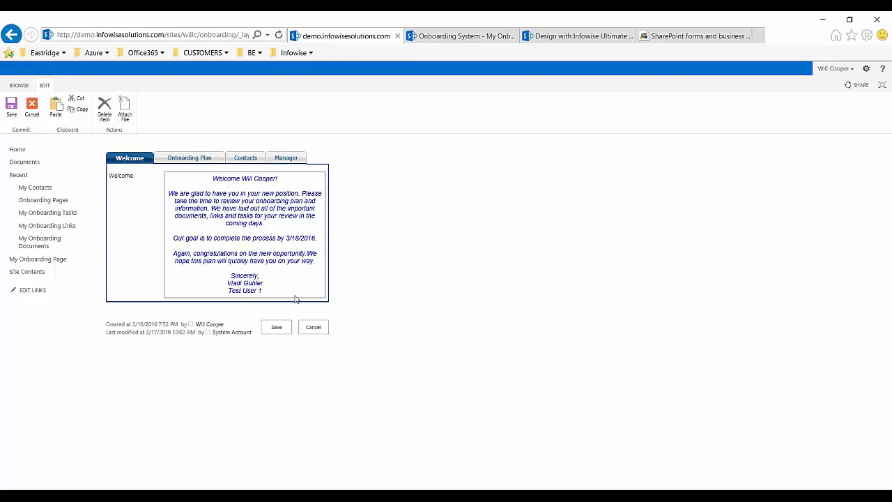
{"action": "left_click_drag", "start_coordinate": [263, 293], "coordinate": [232, 289]}
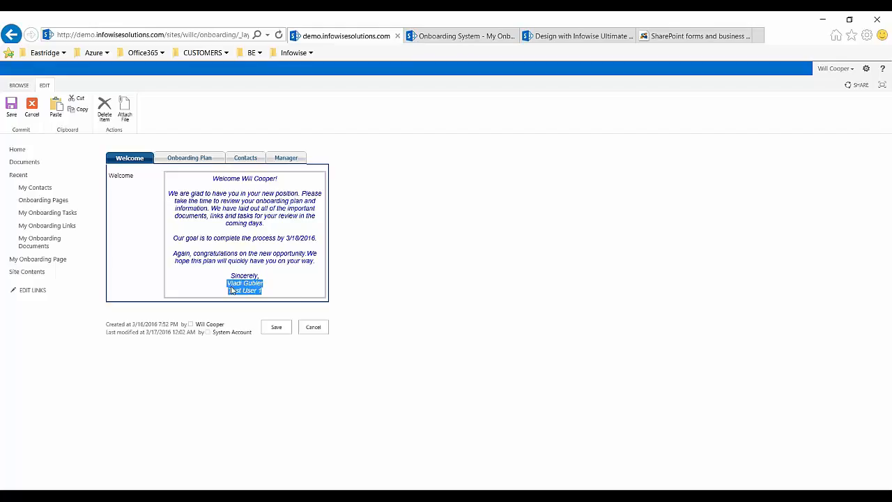
{"action": "left_click", "coordinate": [272, 285]}
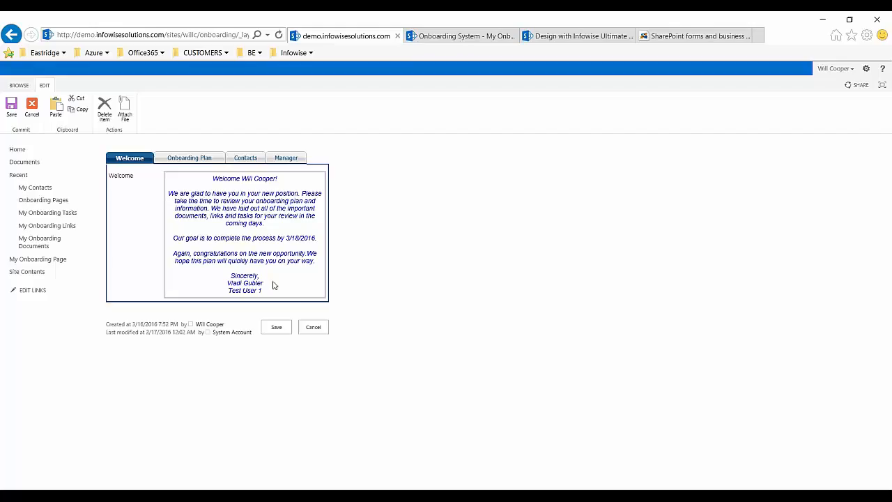
{"action": "left_click_drag", "start_coordinate": [268, 288], "coordinate": [234, 282]}
{"action": "left_click", "coordinate": [284, 269]}
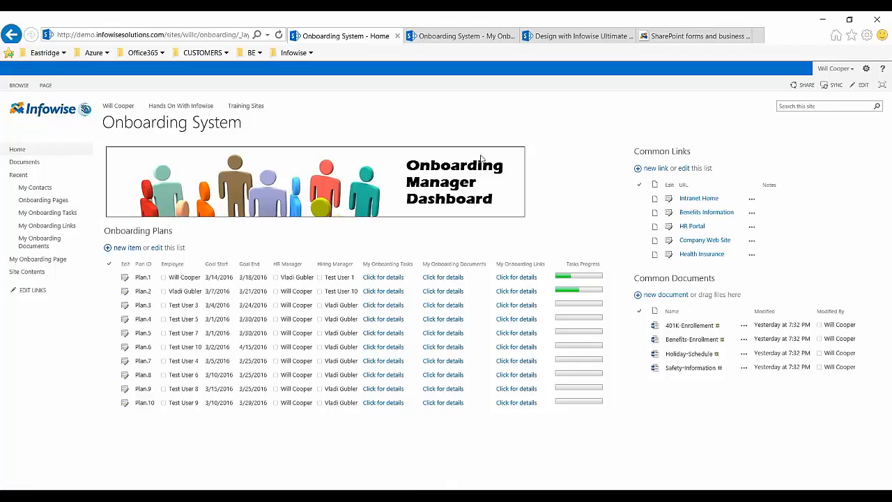
- Switch to the employee's My Onboarding Page and examine its personalised title
{"action": "left_click", "coordinate": [471, 38]}
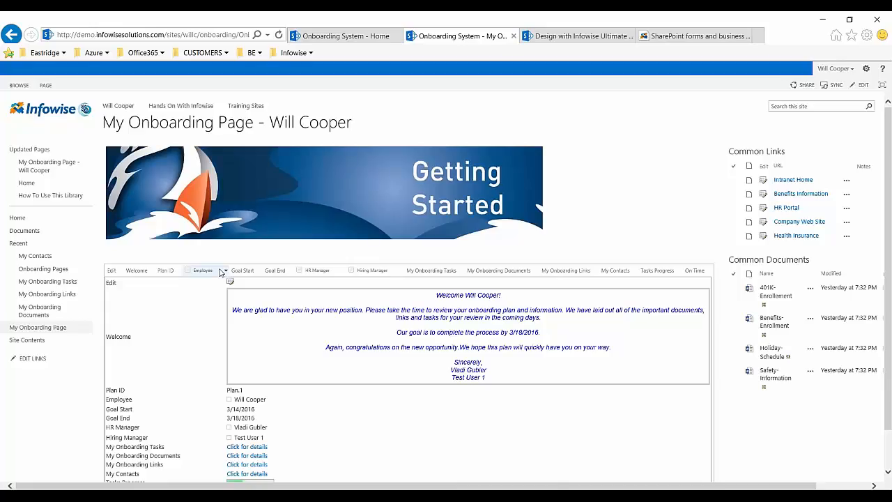
{"action": "left_click_drag", "start_coordinate": [372, 126], "coordinate": [269, 124]}
{"action": "left_click", "coordinate": [382, 128]}
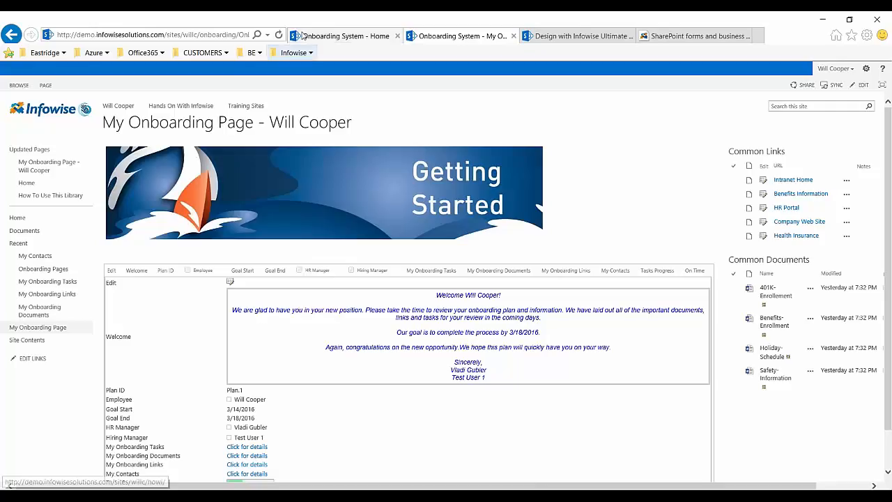
- Return to the Onboarding Manager Dashboard, open the full Onboarding Plans list and bring up its Add Alert settings
{"action": "left_click", "coordinate": [331, 40]}
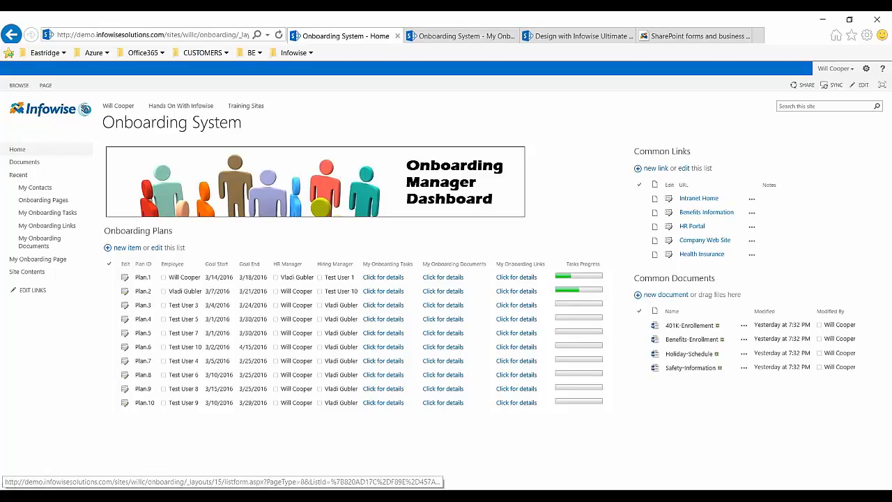
{"action": "left_click", "coordinate": [138, 231]}
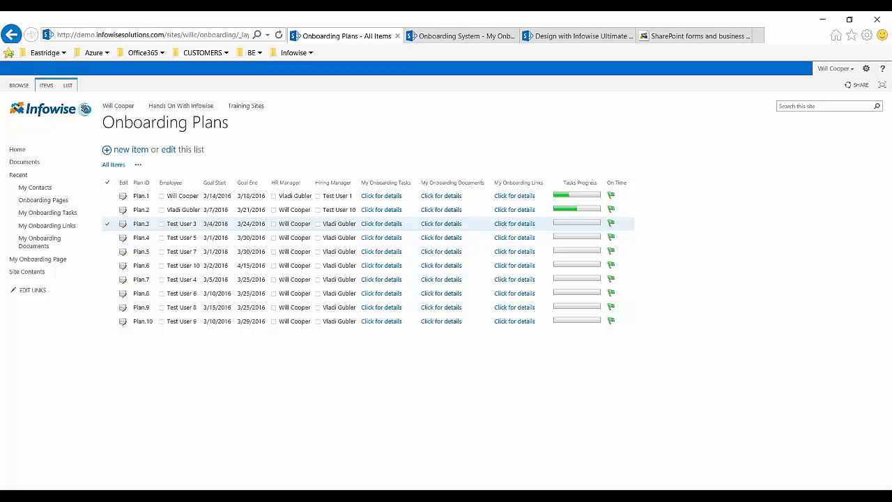
{"action": "left_click", "coordinate": [67, 85]}
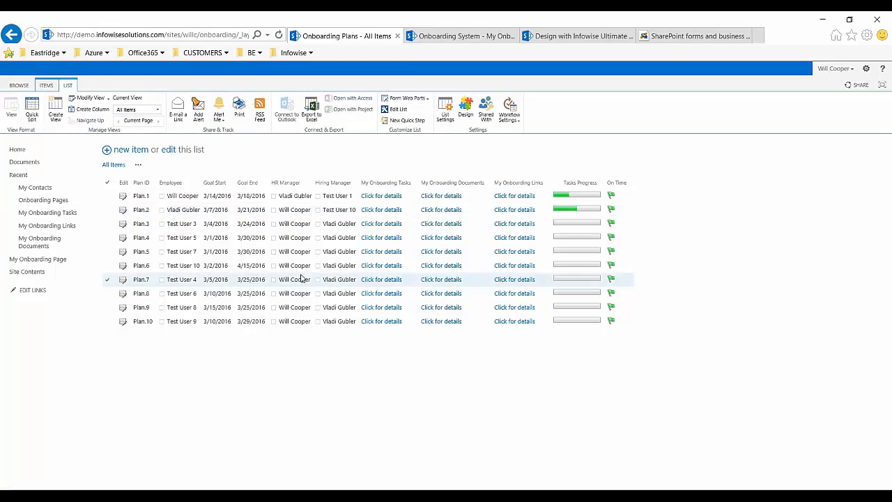
{"action": "left_click", "coordinate": [198, 113]}
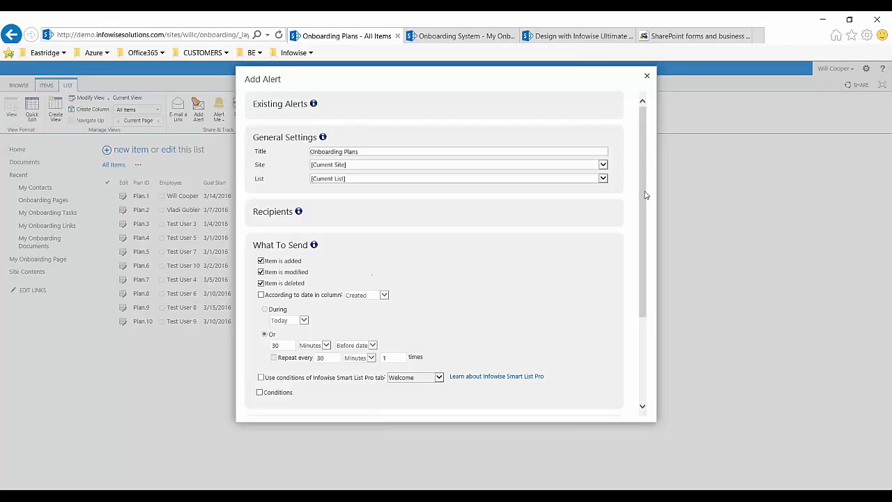
- Expand the alert's mail template settings and load the New Employee Welcome template in the template editor
{"action": "left_click_drag", "start_coordinate": [645, 197], "coordinate": [642, 279]}
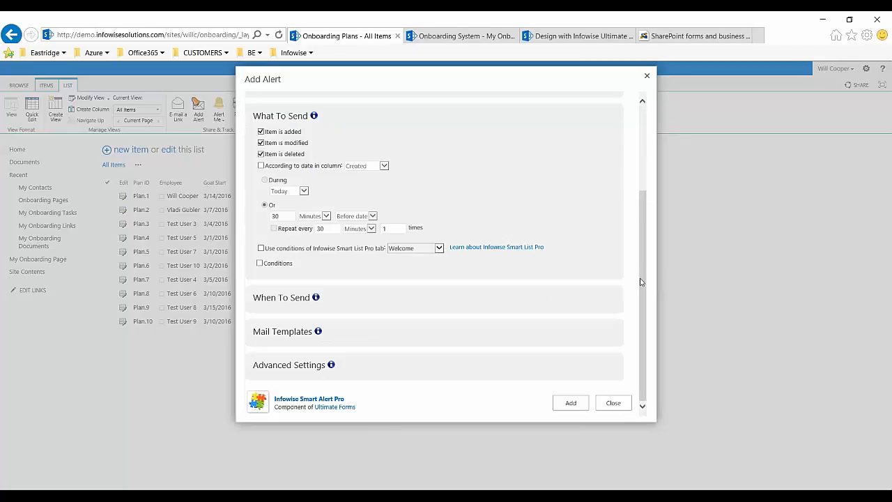
{"action": "left_click", "coordinate": [293, 334]}
{"action": "scroll", "coordinate": [441, 325], "scroll_direction": "down", "scroll_amount": 2}
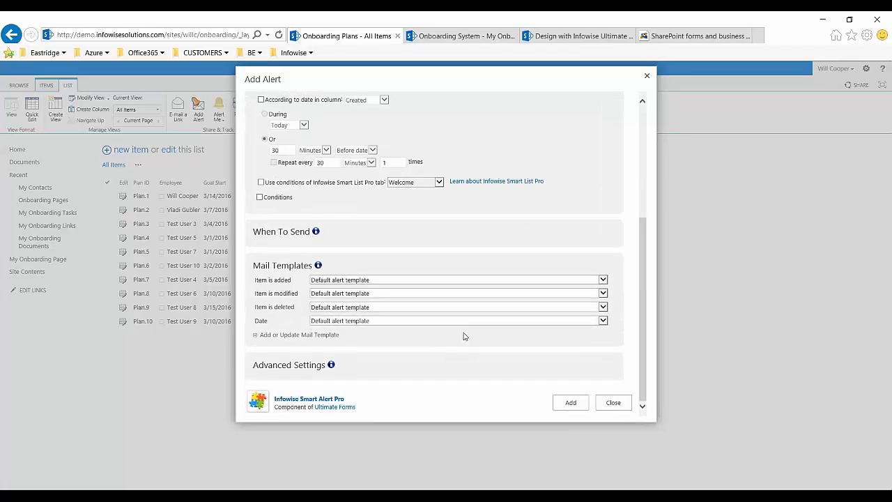
{"action": "left_click", "coordinate": [317, 336]}
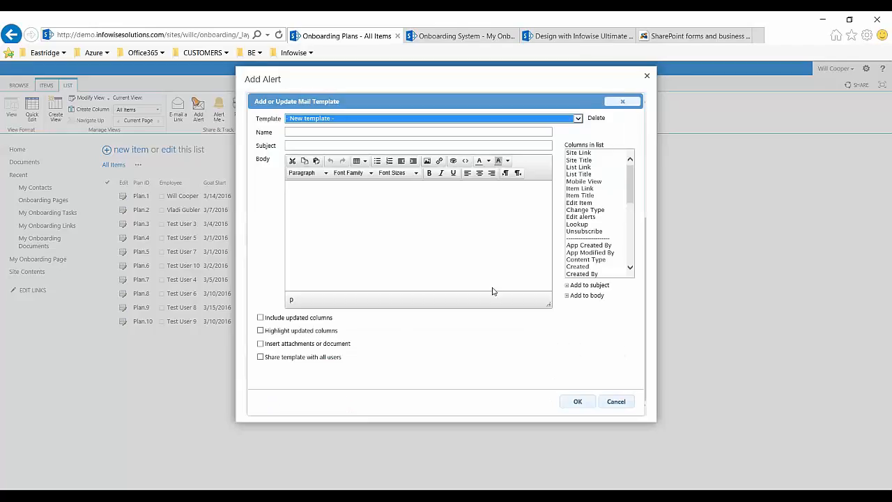
{"action": "left_click", "coordinate": [577, 120]}
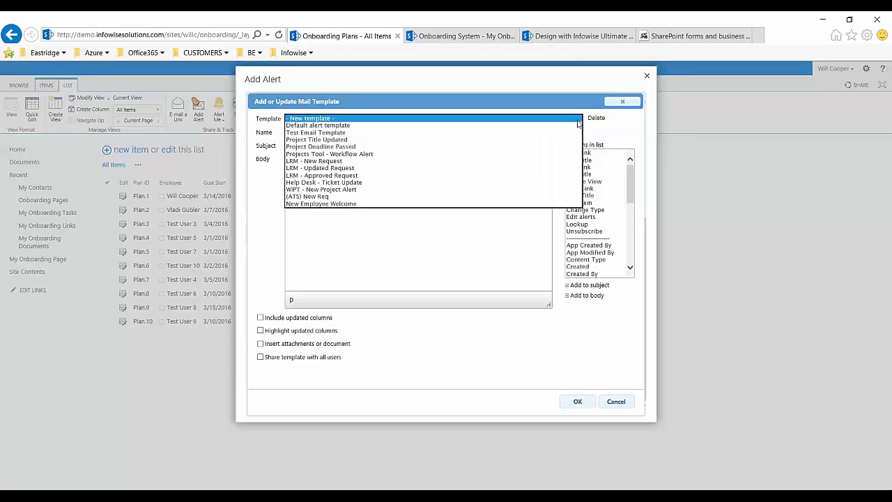
{"action": "left_click", "coordinate": [374, 204]}
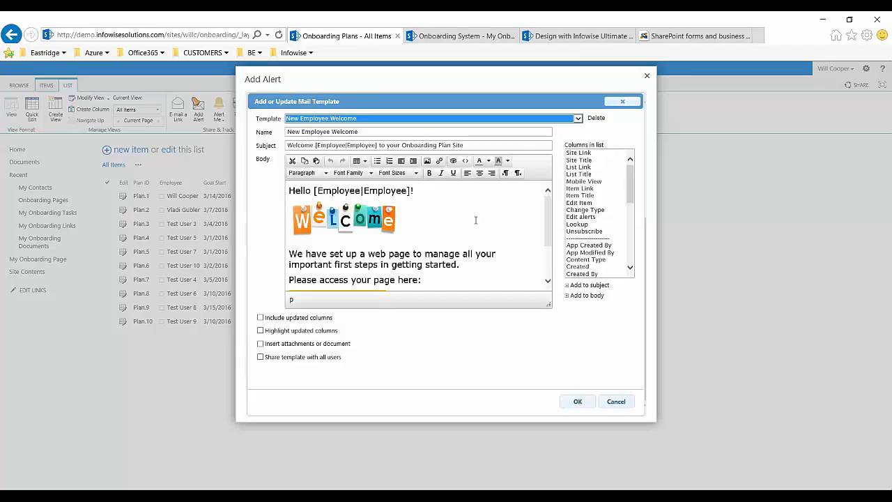
- Examine the welcome template's greeting, My Onboarding Portal link and manager signature placeholders, and close the template editor
{"action": "left_click", "coordinate": [478, 196]}
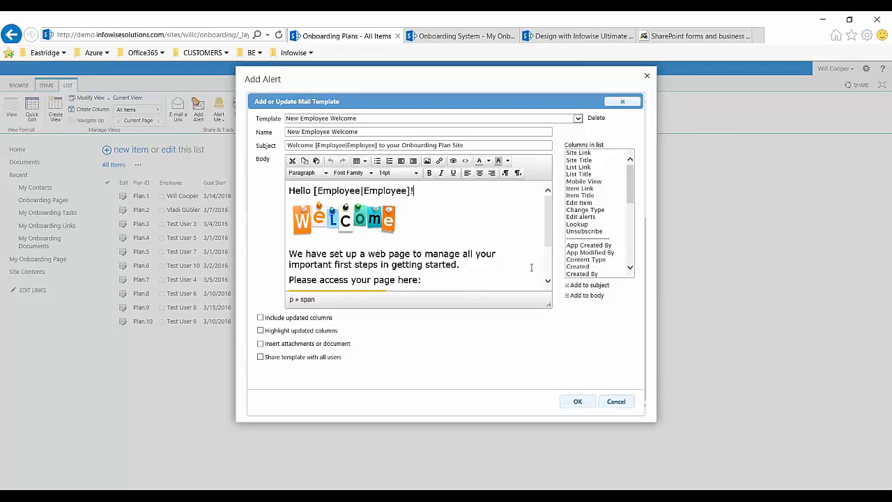
{"action": "left_click", "coordinate": [548, 282]}
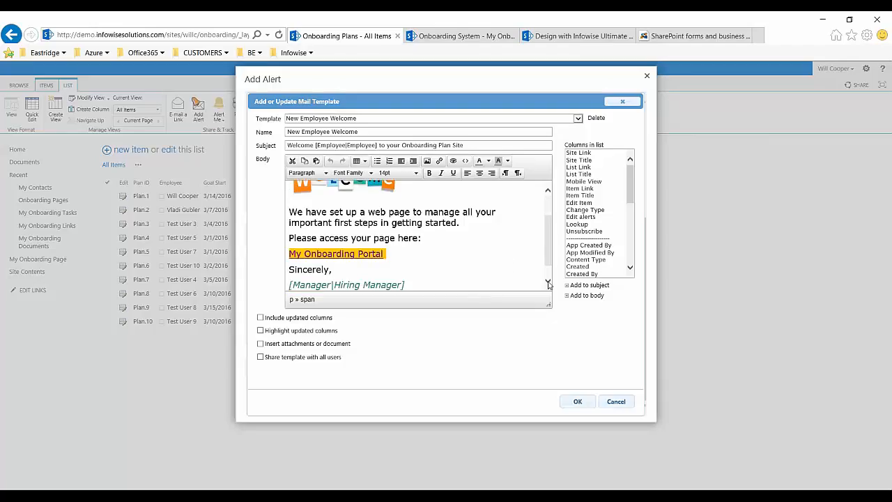
{"action": "left_click", "coordinate": [496, 245]}
{"action": "left_click", "coordinate": [548, 282]}
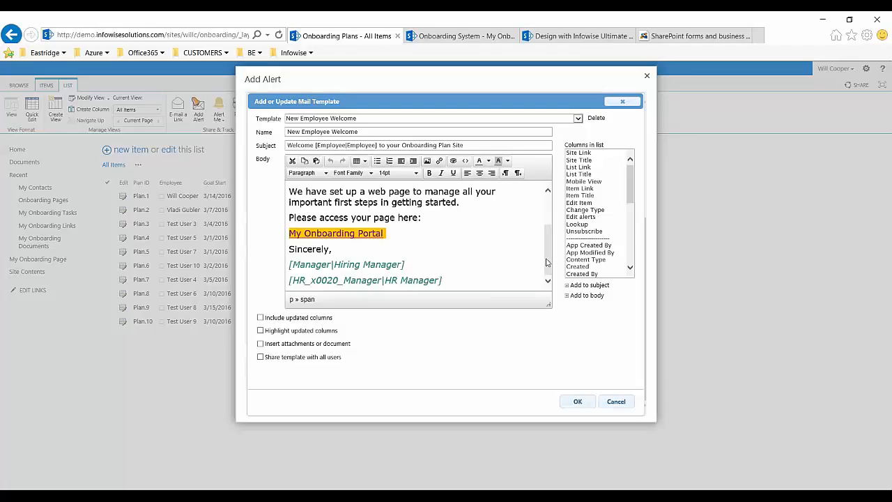
{"action": "left_click_drag", "start_coordinate": [394, 262], "coordinate": [283, 264]}
{"action": "left_click", "coordinate": [438, 221]}
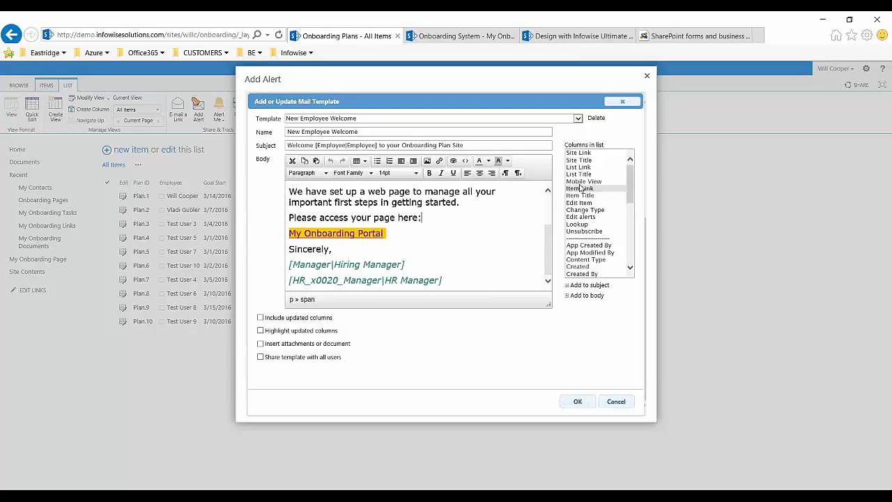
{"action": "left_click", "coordinate": [624, 105]}
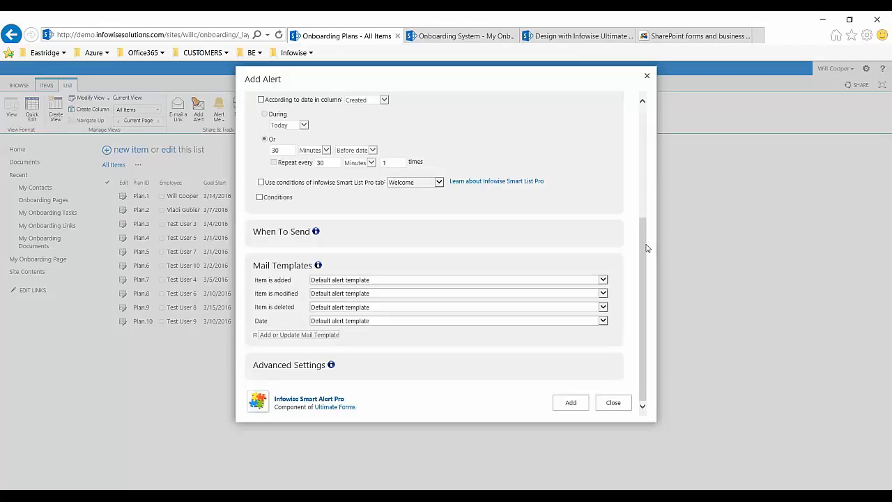
- Show the existing alerts and open the Onboarding Plans - New Employee alert for editing
{"action": "left_click_drag", "start_coordinate": [648, 249], "coordinate": [673, 117]}
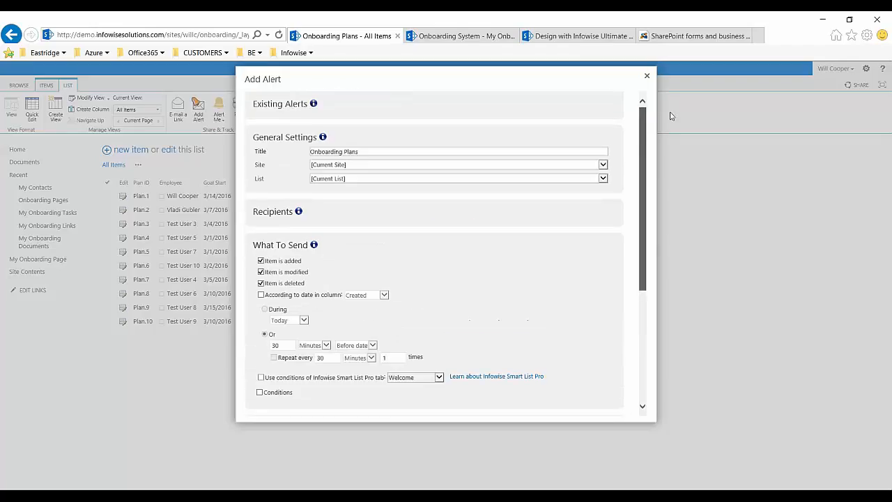
{"action": "left_click", "coordinate": [280, 104]}
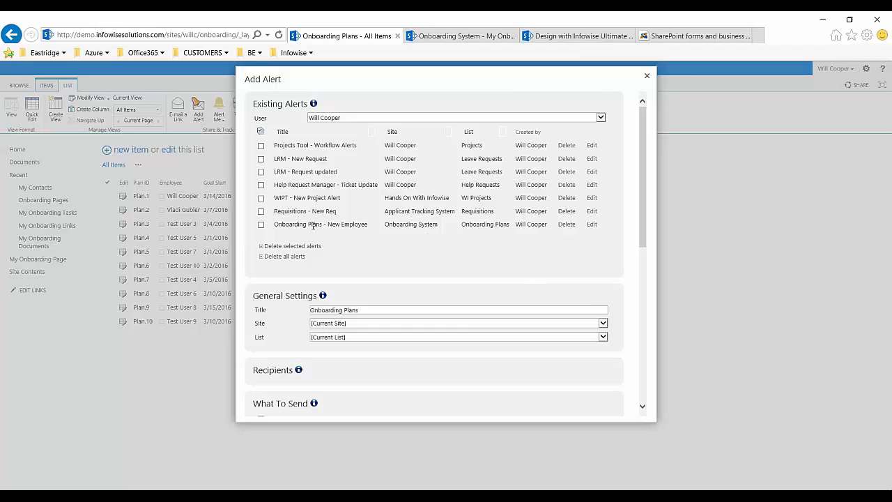
{"action": "left_click", "coordinate": [592, 224]}
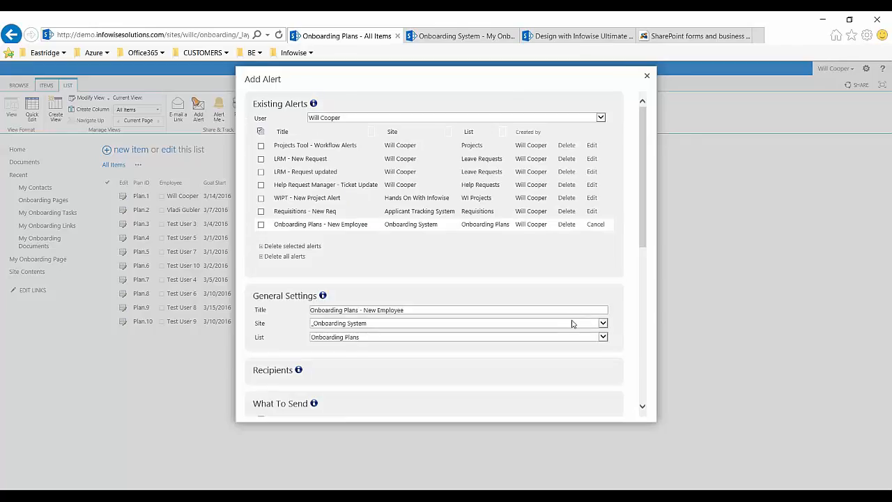
- Review the New Employee alert's title and its To, CC, BCC and From recipient settings
{"action": "scroll", "coordinate": [475, 276], "scroll_direction": "down", "scroll_amount": 3}
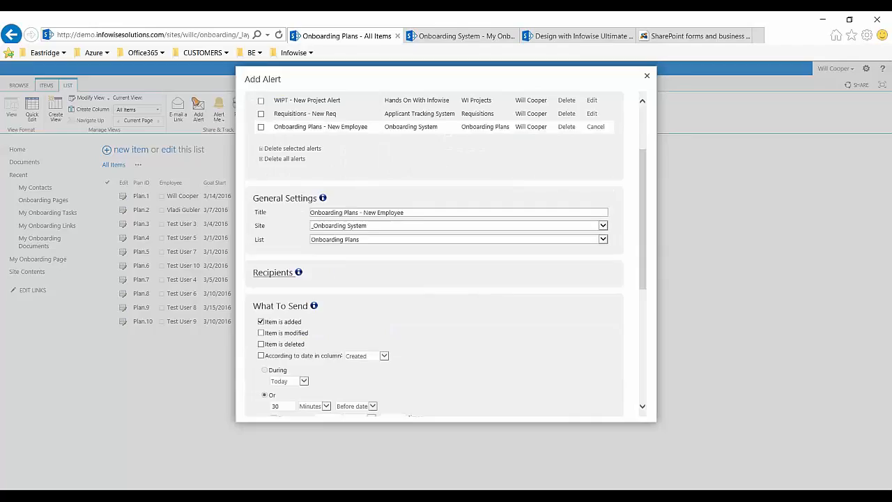
{"action": "left_click", "coordinate": [412, 211]}
{"action": "left_click", "coordinate": [273, 272]}
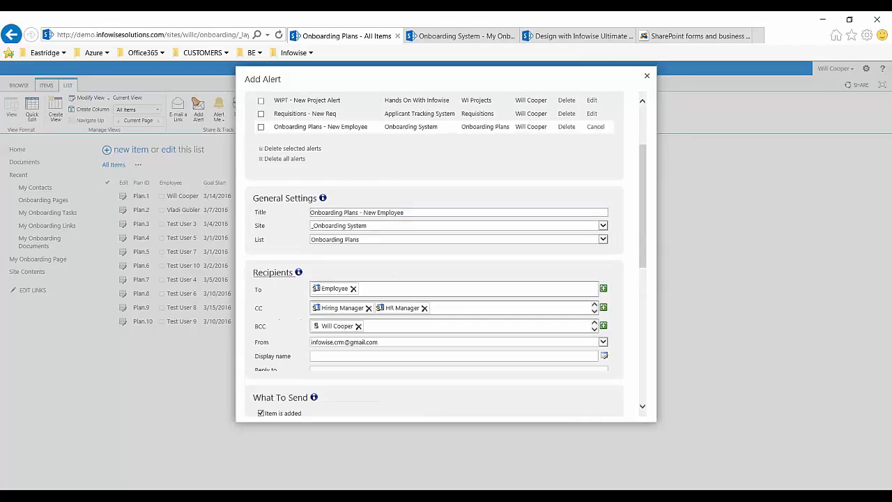
{"action": "scroll", "coordinate": [398, 292], "scroll_direction": "down", "scroll_amount": 2}
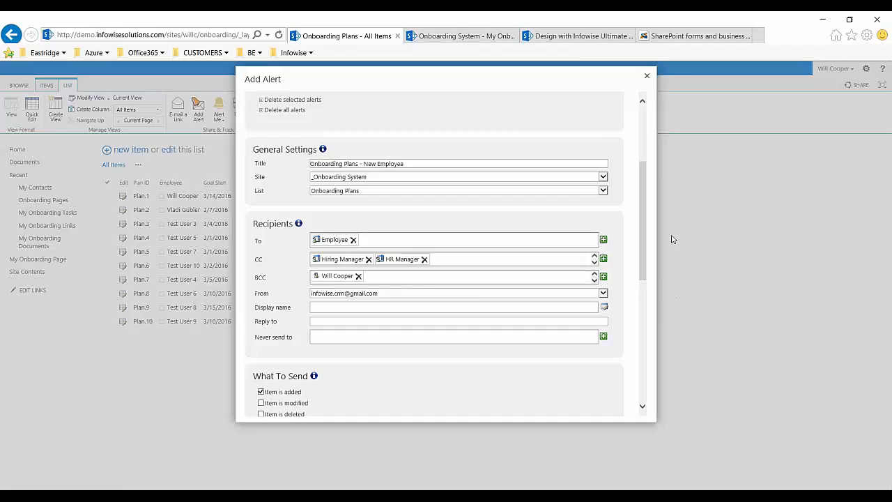
{"action": "left_click_drag", "start_coordinate": [644, 241], "coordinate": [659, 307]}
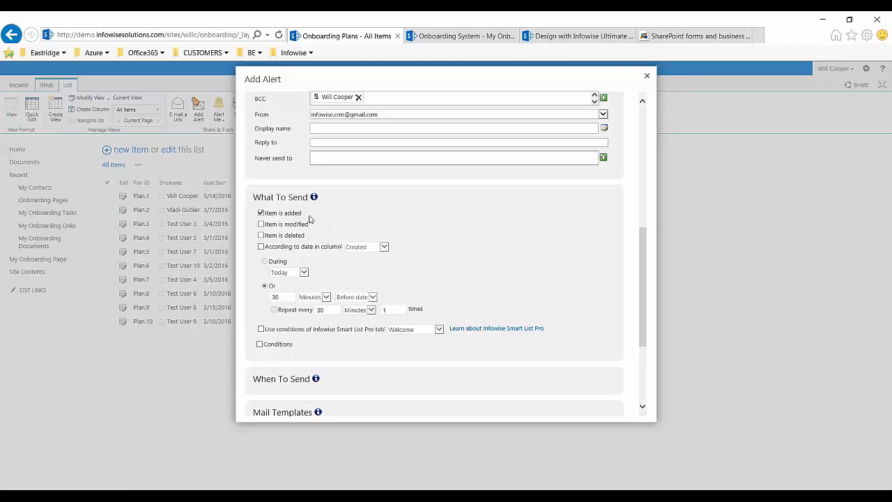
- Examine the alert's Item is added trigger and its When To Send timing options
{"action": "left_click_drag", "start_coordinate": [306, 213], "coordinate": [276, 214]}
{"action": "left_click", "coordinate": [315, 214]}
{"action": "scroll", "coordinate": [338, 193], "scroll_direction": "down", "scroll_amount": 3}
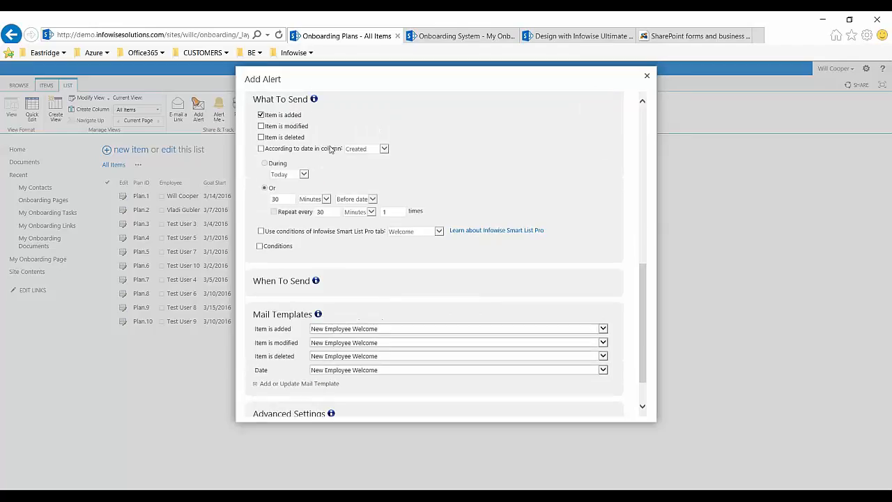
{"action": "scroll", "coordinate": [430, 223], "scroll_direction": "down", "scroll_amount": 1}
{"action": "scroll", "coordinate": [430, 223], "scroll_direction": "down", "scroll_amount": 1}
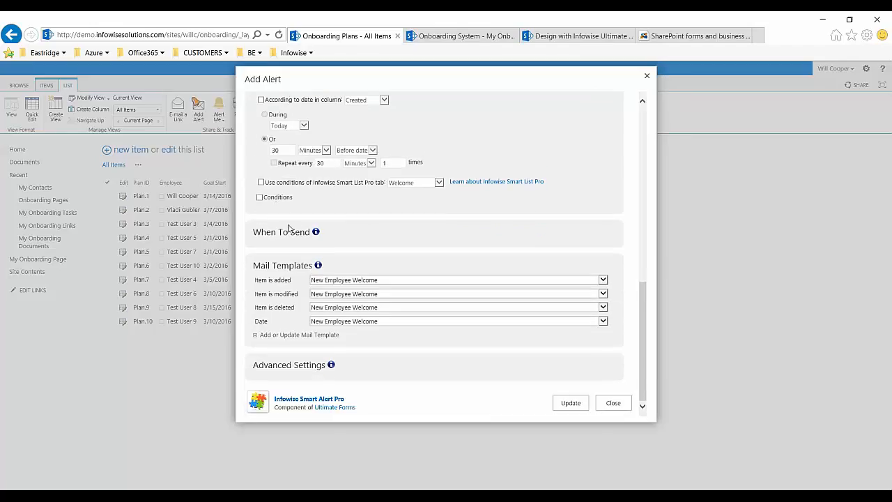
{"action": "left_click", "coordinate": [284, 232]}
{"action": "scroll", "coordinate": [337, 249], "scroll_direction": "down", "scroll_amount": 3}
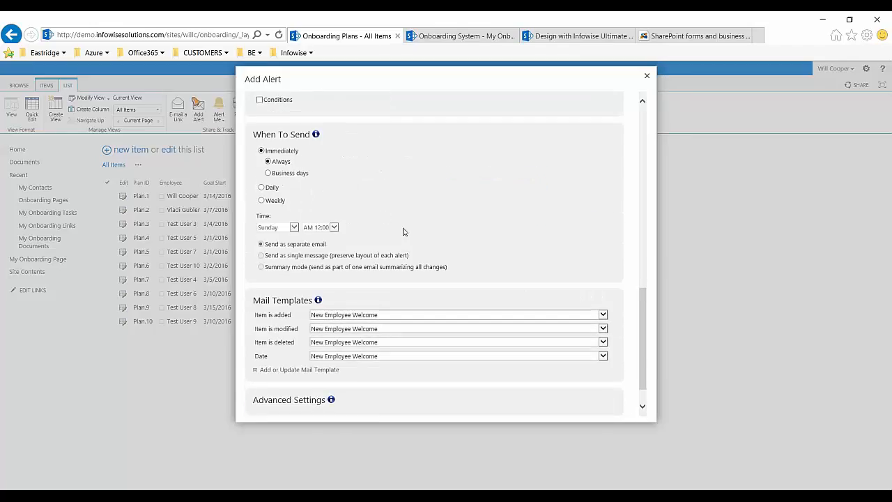
{"action": "scroll", "coordinate": [434, 249], "scroll_direction": "down", "scroll_amount": 1}
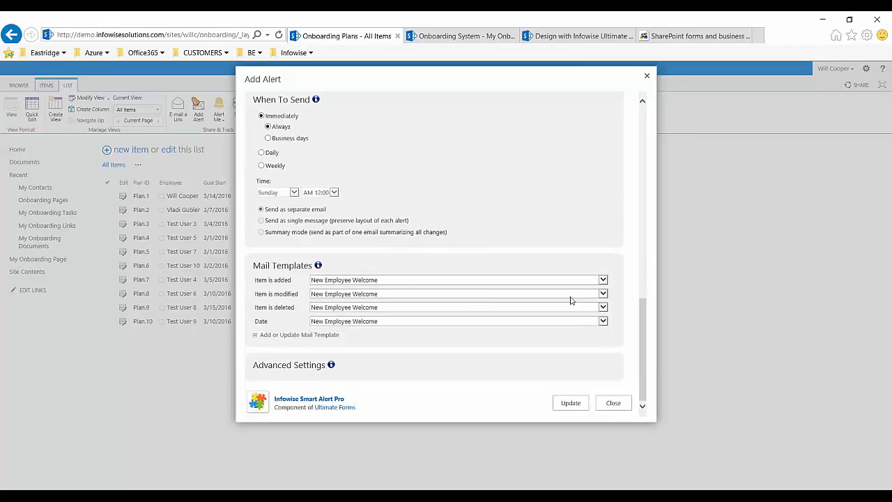
- Show the mail templates available for added items and keep New Employee Welcome selected
{"action": "left_click", "coordinate": [602, 280]}
{"action": "left_click", "coordinate": [603, 281]}
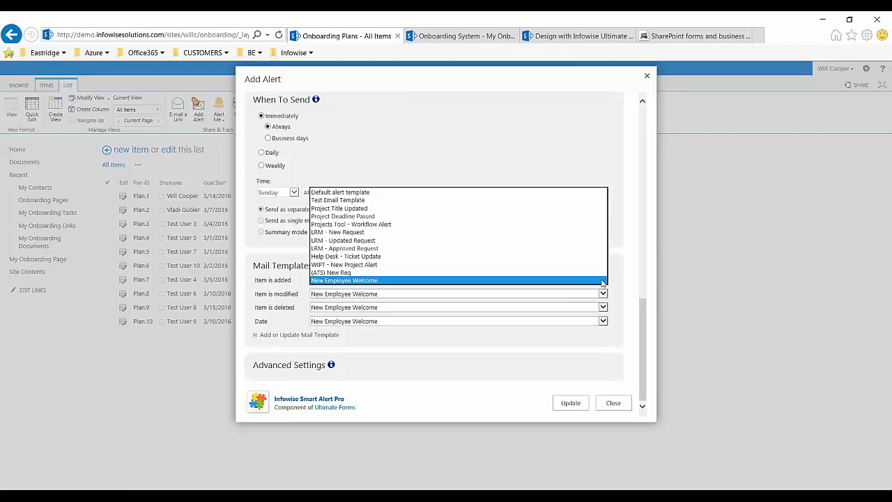
{"action": "left_click", "coordinate": [603, 281]}
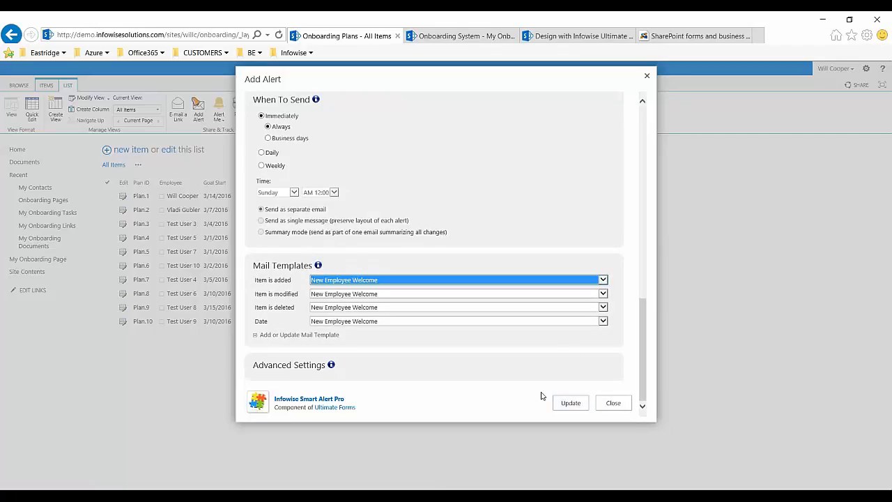
- Close the New Employee alert without updating it and return to the onboarding site's home page
{"action": "left_click", "coordinate": [624, 406]}
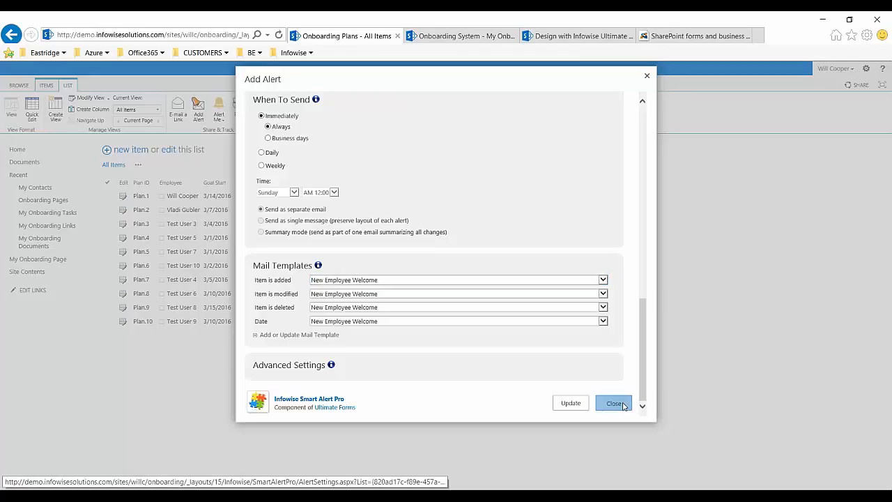
{"action": "left_click", "coordinate": [200, 196]}
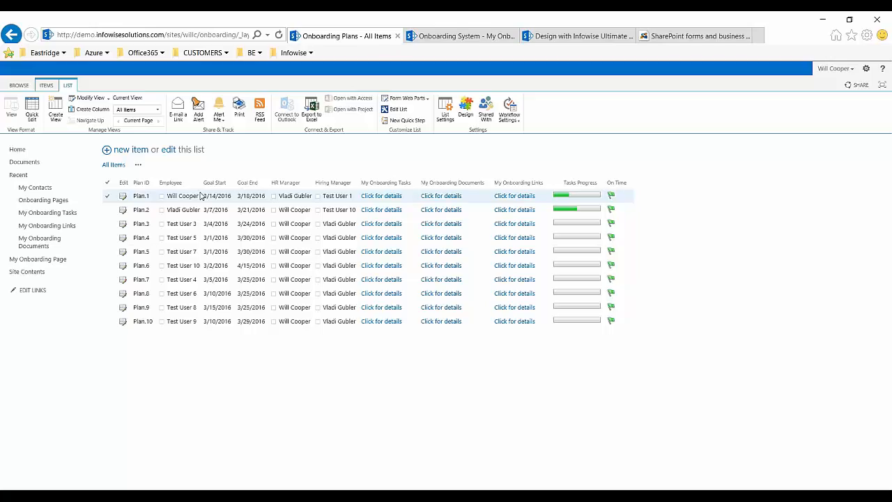
{"action": "left_click", "coordinate": [21, 152]}
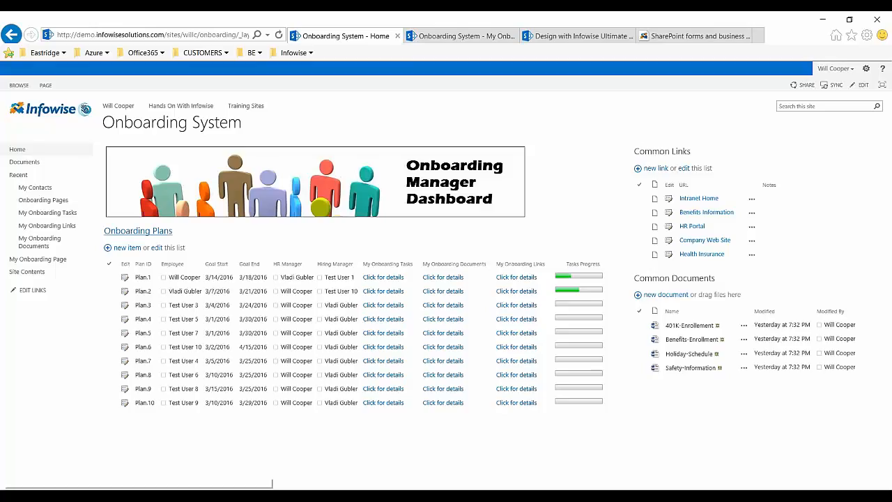
- Open the Onboarding Plans list and go to its Infowise Ultimate Forms design page
{"action": "left_click", "coordinate": [137, 232]}
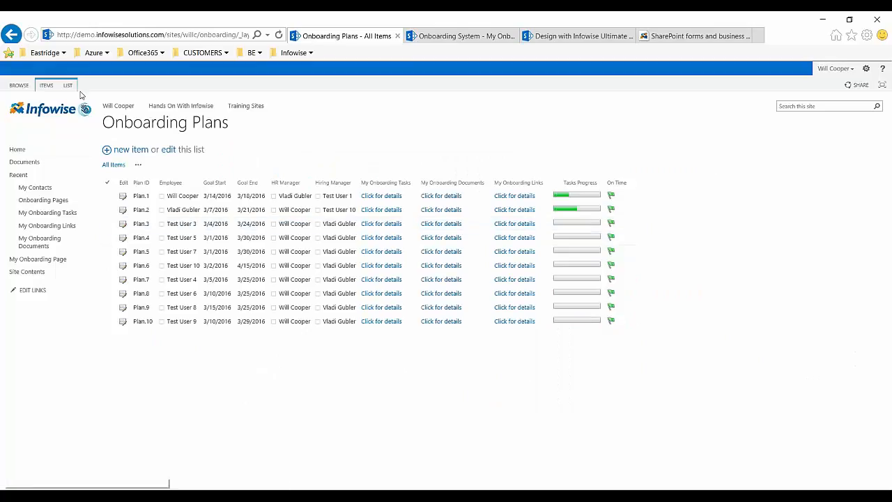
{"action": "left_click", "coordinate": [67, 86]}
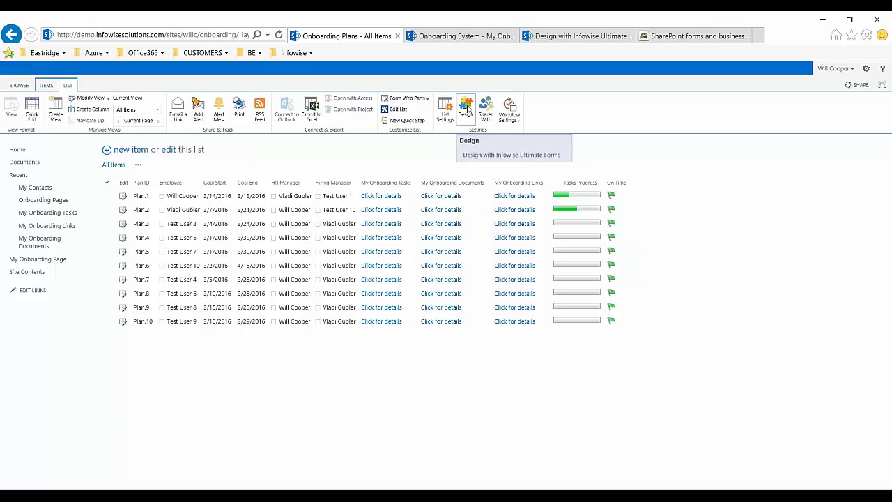
{"action": "left_click", "coordinate": [468, 109]}
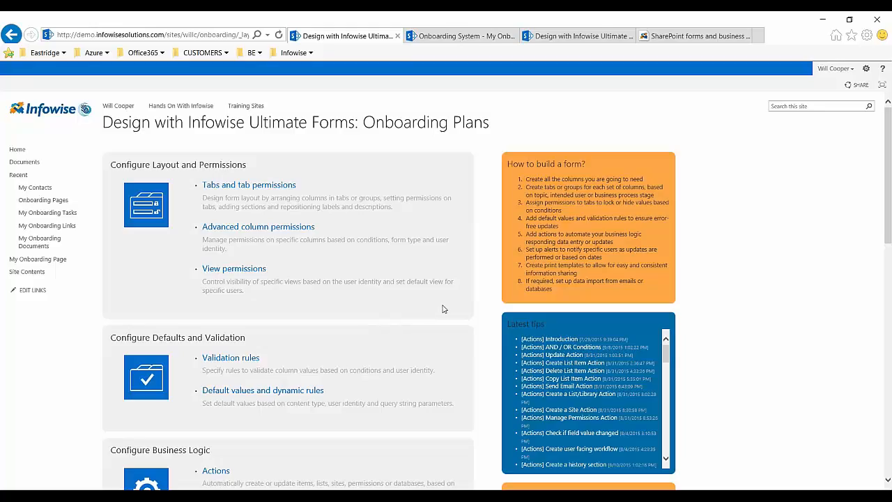
- Open the tabs and tab permissions settings and examine the Welcome tab's column association
{"action": "left_click", "coordinate": [272, 187]}
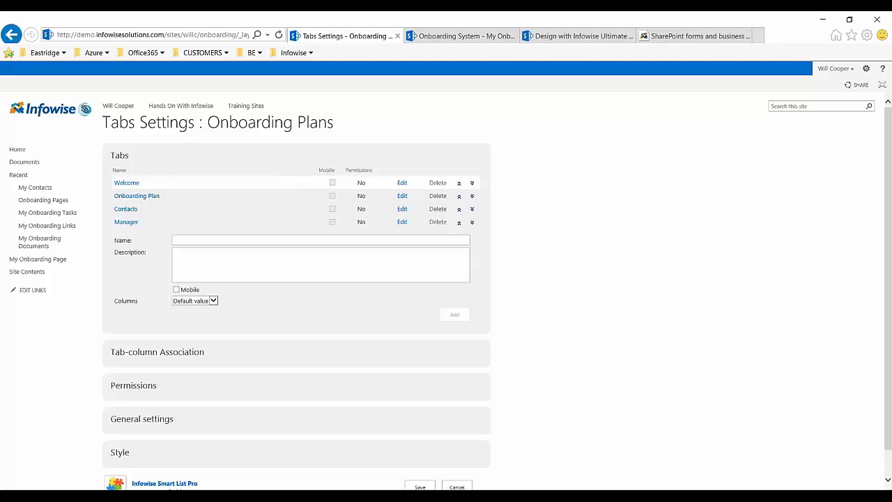
{"action": "left_click", "coordinate": [223, 243]}
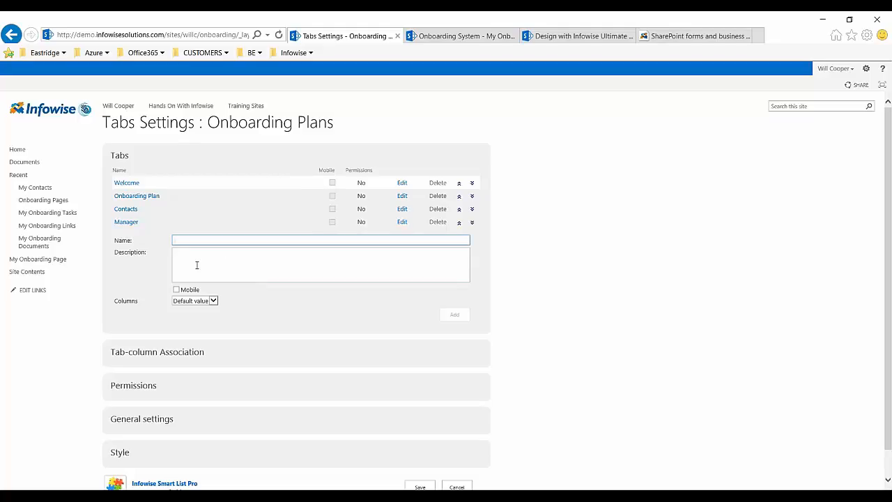
{"action": "left_click", "coordinate": [159, 357]}
{"action": "scroll", "coordinate": [350, 383], "scroll_direction": "down", "scroll_amount": 3}
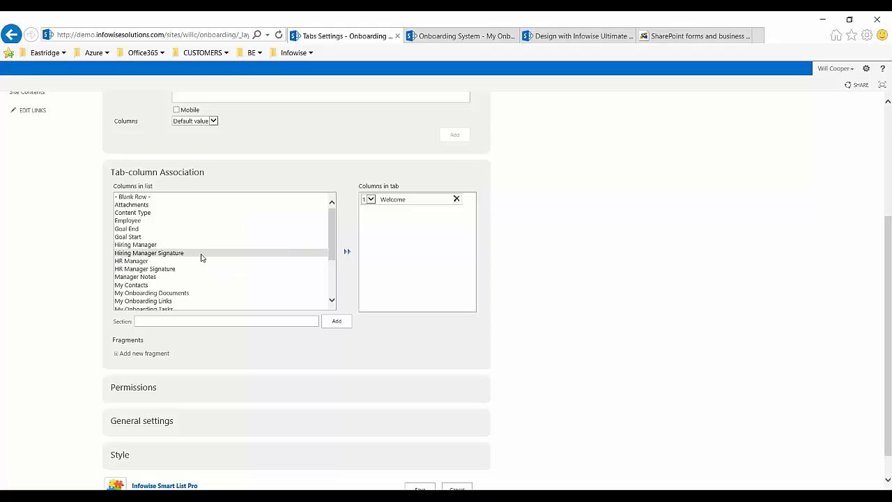
{"action": "mouse_move", "coordinate": [334, 233]}
{"action": "left_mouse_down"}
{"action": "mouse_move", "coordinate": [337, 288]}
{"action": "mouse_move", "coordinate": [342, 224]}
{"action": "left_mouse_up"}
{"action": "scroll", "coordinate": [443, 233], "scroll_direction": "up", "scroll_amount": 3}
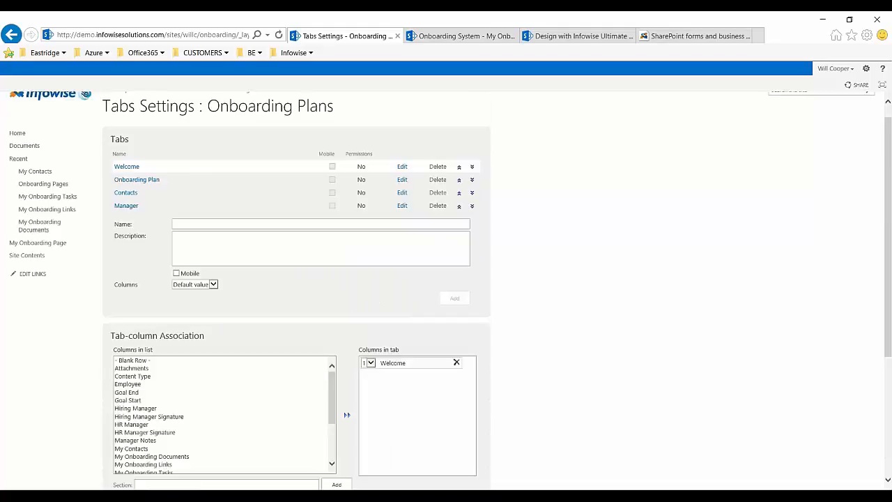
- Show the columns assigned to the Onboarding Plan tab and look through the list columns available for it
{"action": "left_click", "coordinate": [137, 196]}
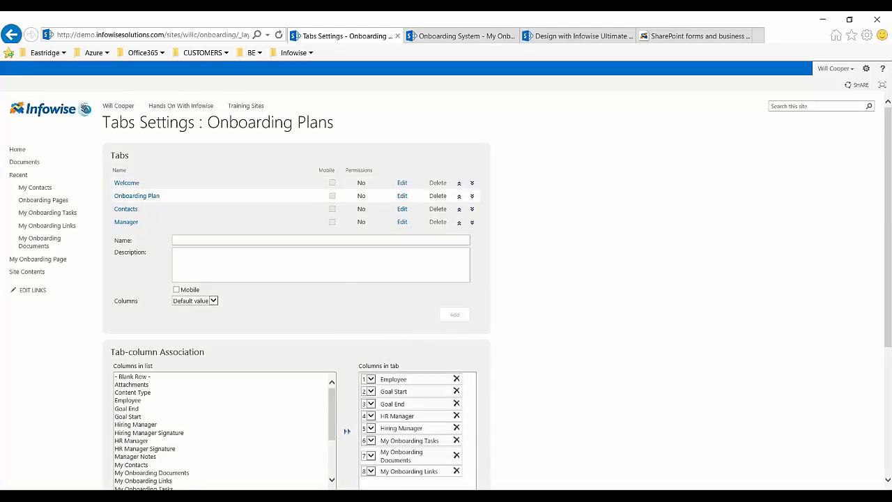
{"action": "scroll", "coordinate": [467, 438], "scroll_direction": "down", "scroll_amount": 3}
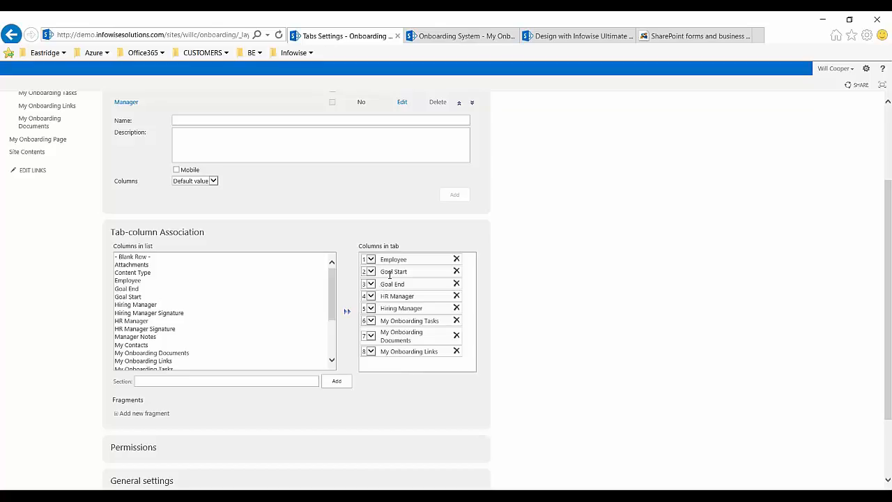
{"action": "scroll", "coordinate": [251, 341], "scroll_direction": "down", "scroll_amount": 2}
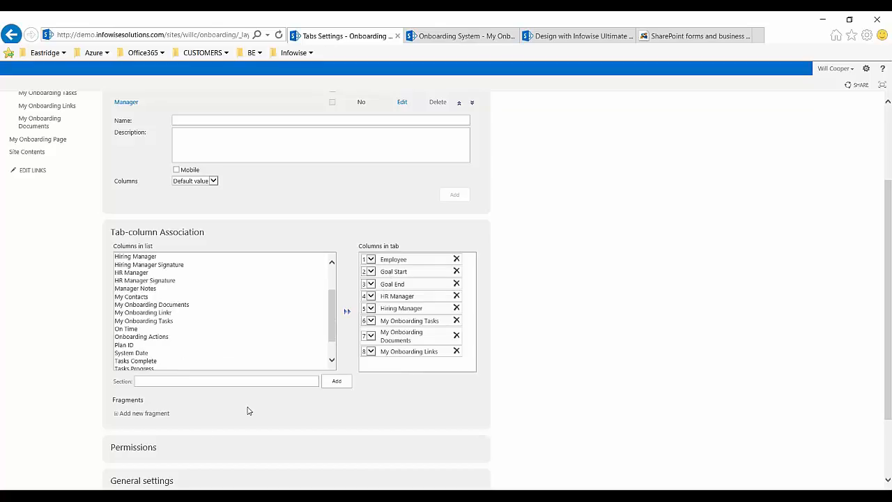
{"action": "scroll", "coordinate": [54, 366], "scroll_direction": "down", "scroll_amount": 1}
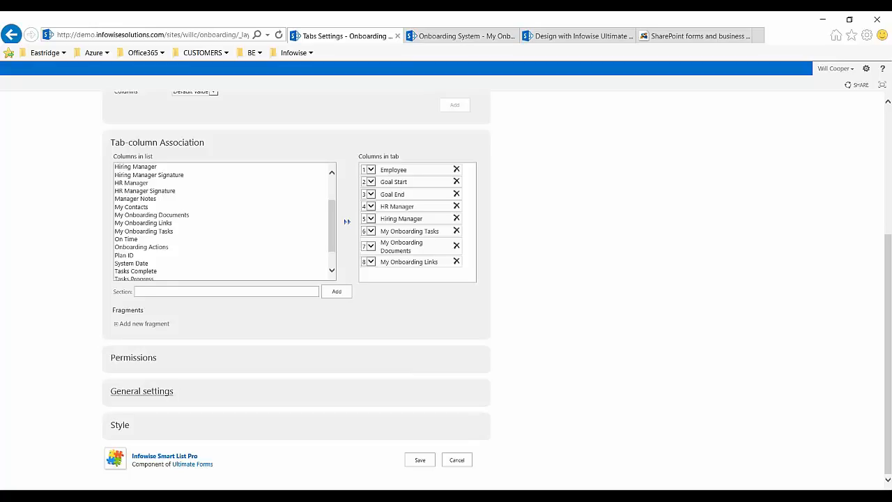
- Review the Permissions, General settings and Style sections of the tabs settings, and leave without saving
{"action": "left_click", "coordinate": [120, 359]}
{"action": "scroll", "coordinate": [218, 379], "scroll_direction": "down", "scroll_amount": 3}
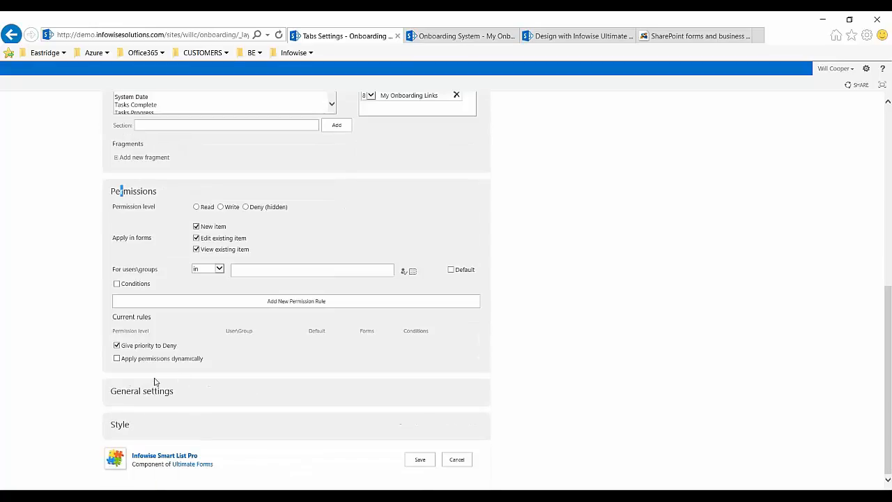
{"action": "left_click", "coordinate": [149, 396]}
{"action": "scroll", "coordinate": [157, 409], "scroll_direction": "down", "scroll_amount": 1}
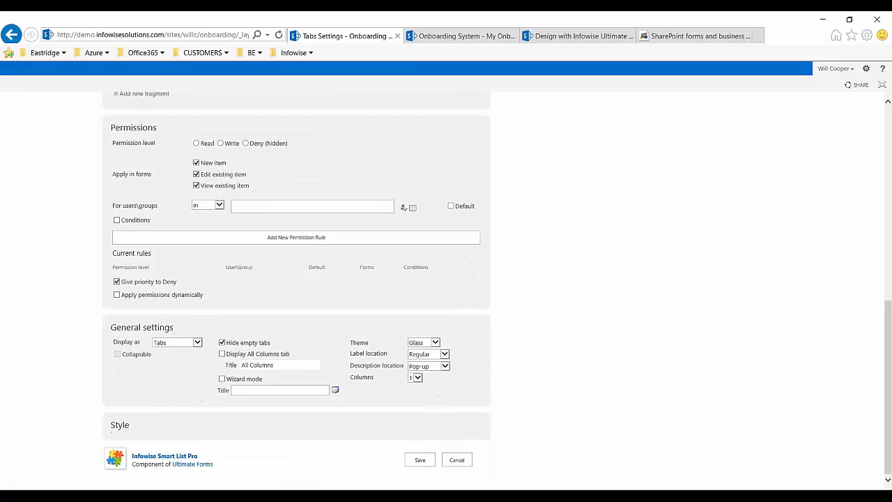
{"action": "left_click", "coordinate": [122, 426]}
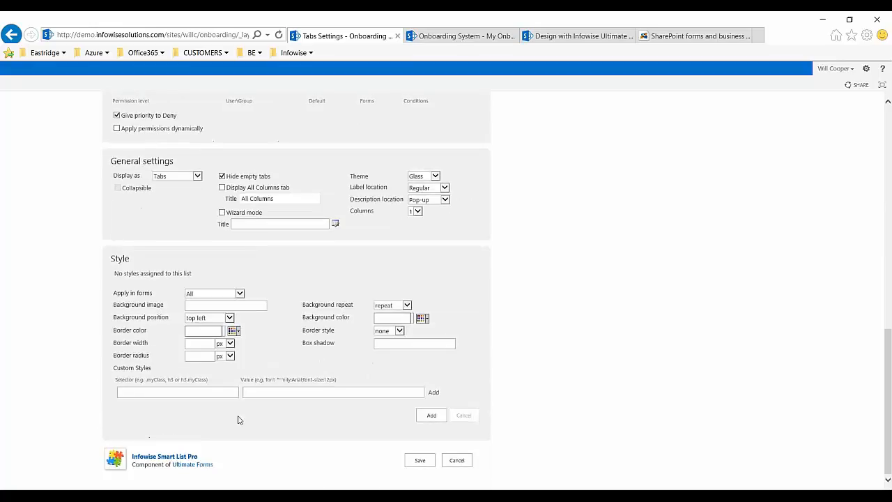
{"action": "left_click", "coordinate": [458, 461]}
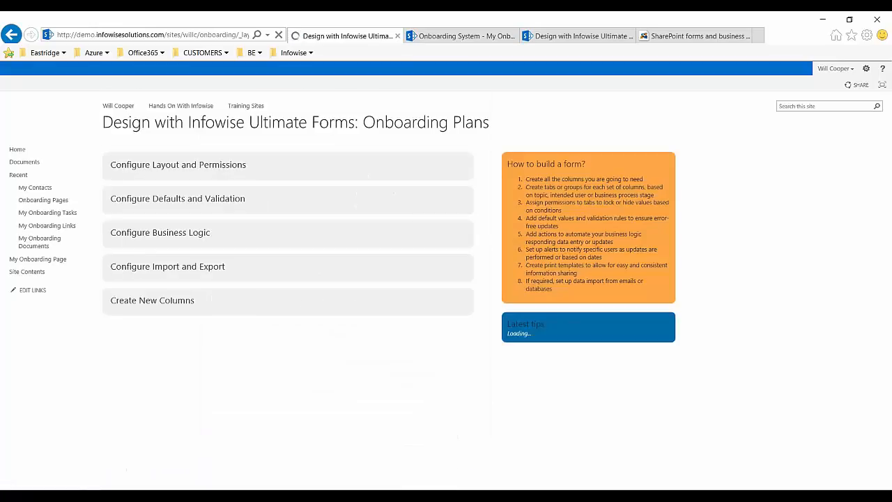
- Open the Update welcome message action for editing and review its general and advanced settings
{"action": "scroll", "coordinate": [213, 359], "scroll_direction": "down", "scroll_amount": 3}
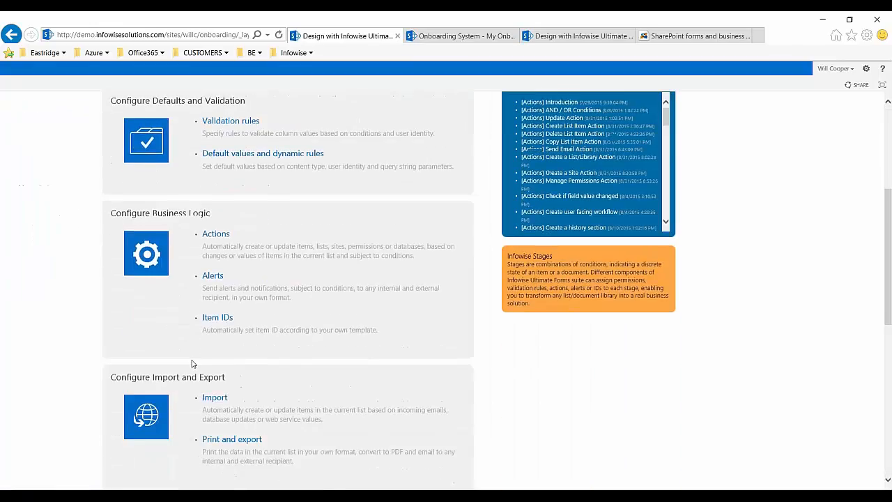
{"action": "left_click", "coordinate": [215, 231]}
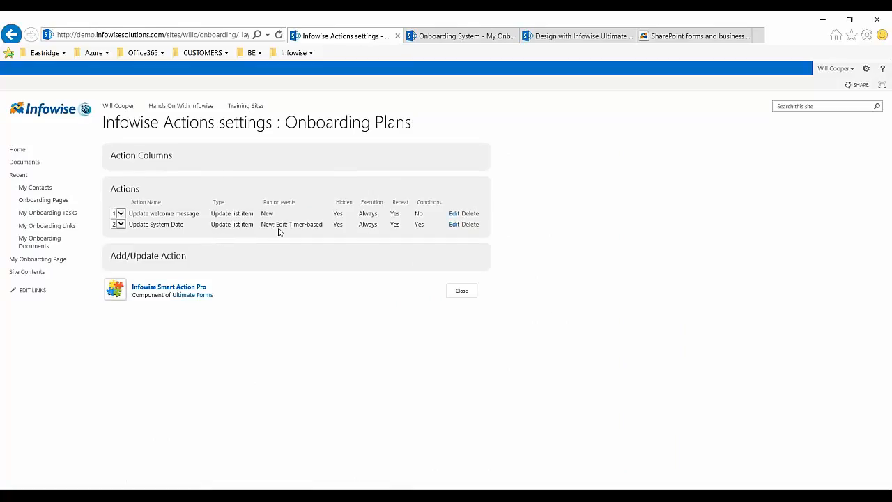
{"action": "left_click", "coordinate": [454, 214]}
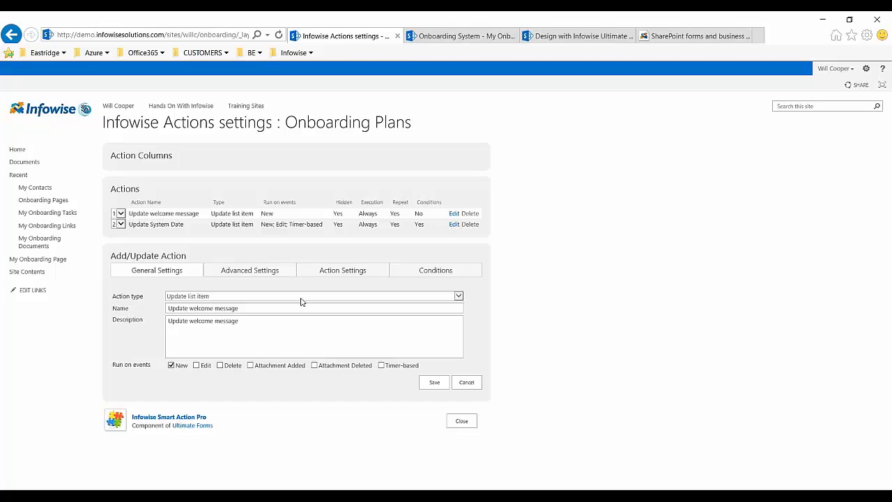
{"action": "left_click", "coordinate": [262, 307]}
{"action": "left_click", "coordinate": [234, 298]}
{"action": "left_click", "coordinate": [249, 273]}
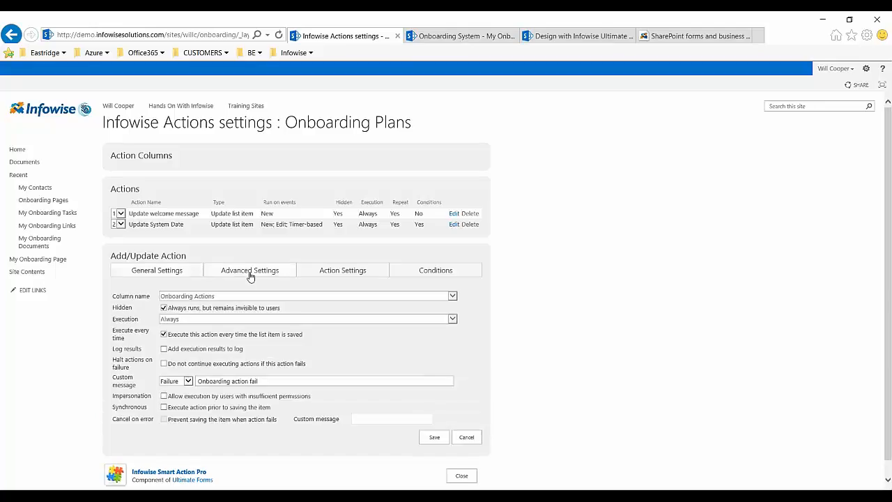
- Examine the welcome message text and the ID item condition in the action settings, and cancel the editing
{"action": "left_click", "coordinate": [351, 275]}
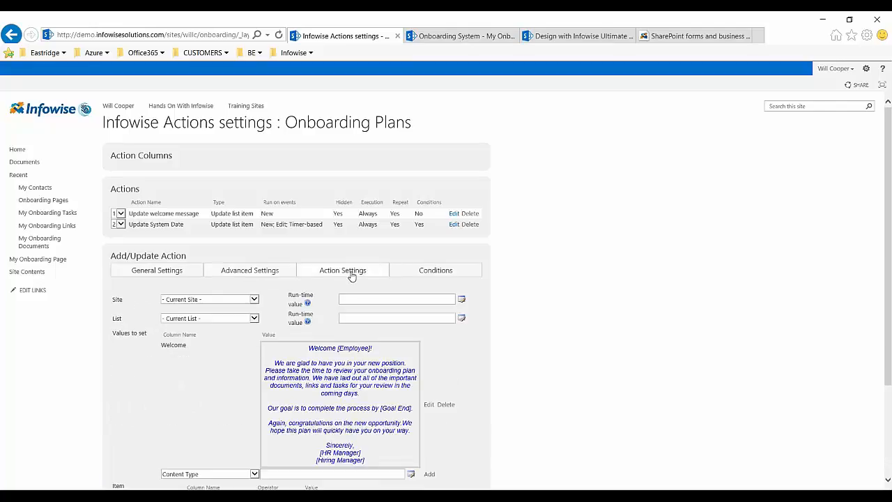
{"action": "scroll", "coordinate": [439, 368], "scroll_direction": "down", "scroll_amount": 3}
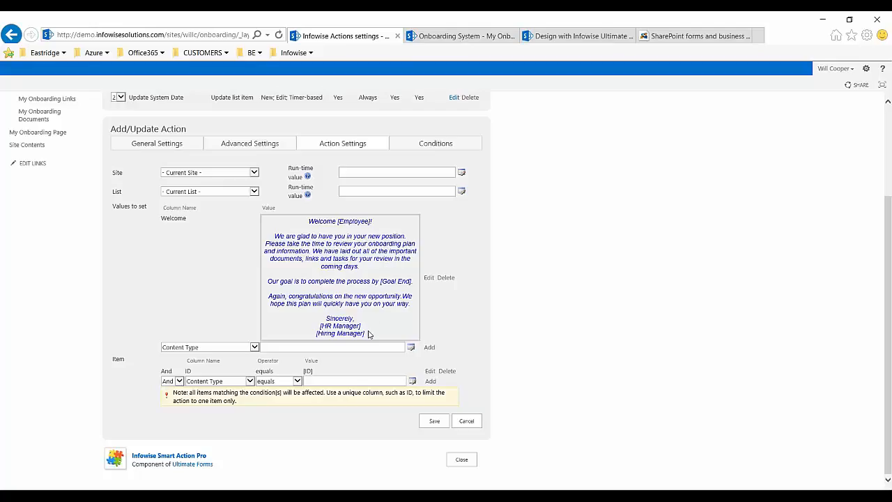
{"action": "left_click_drag", "start_coordinate": [368, 333], "coordinate": [313, 319]}
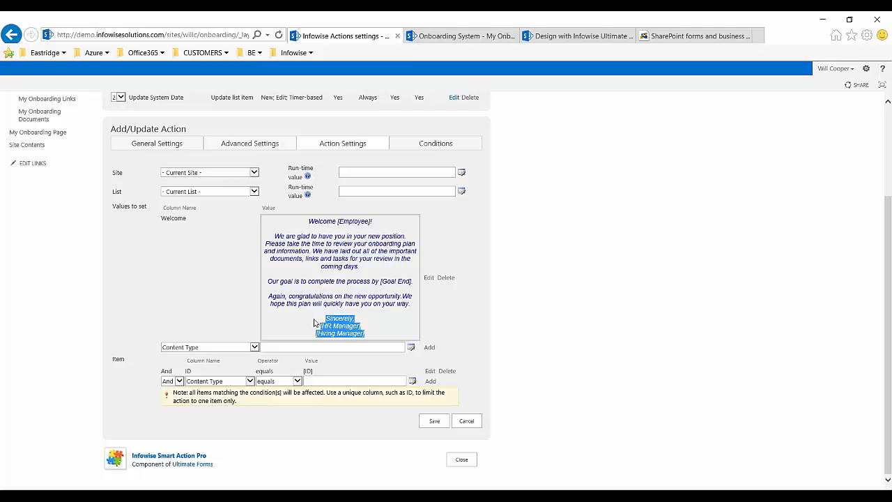
{"action": "left_click", "coordinate": [397, 326]}
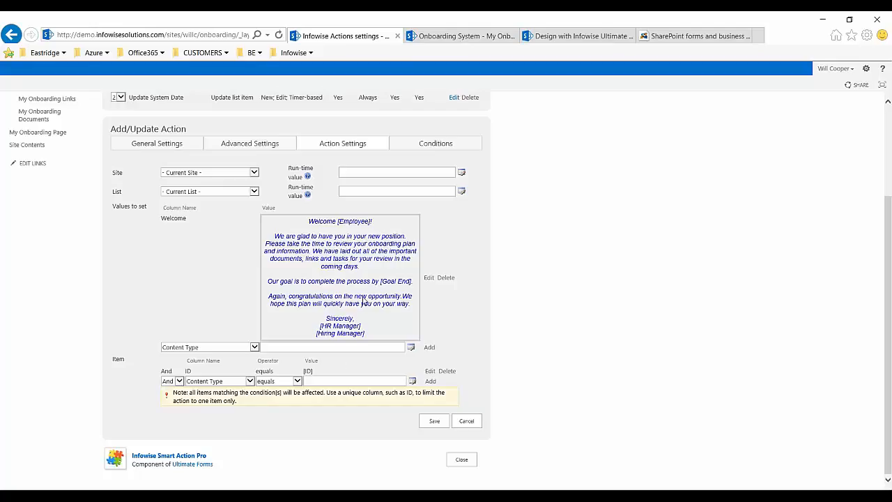
{"action": "left_click_drag", "start_coordinate": [331, 374], "coordinate": [188, 373]}
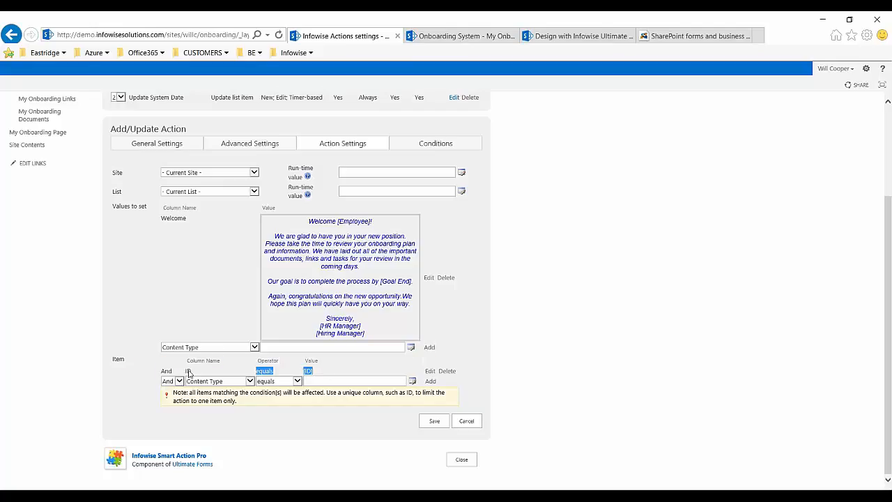
{"action": "left_click", "coordinate": [444, 309]}
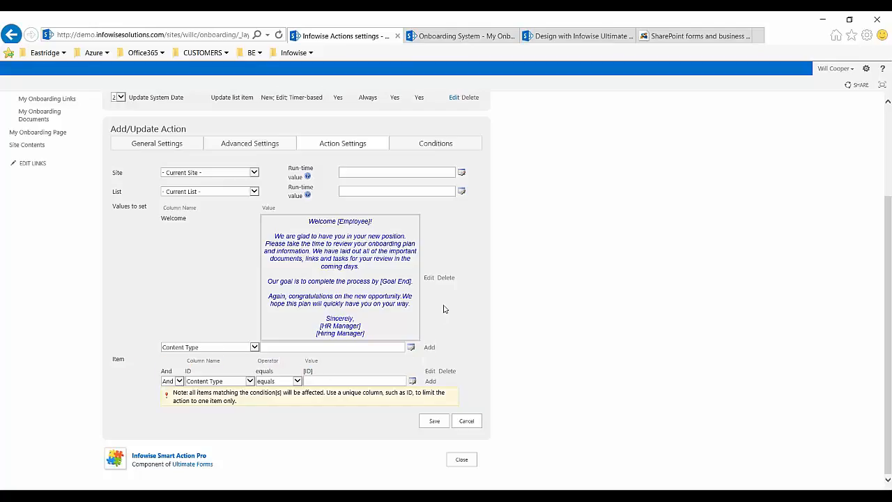
{"action": "left_click", "coordinate": [467, 422]}
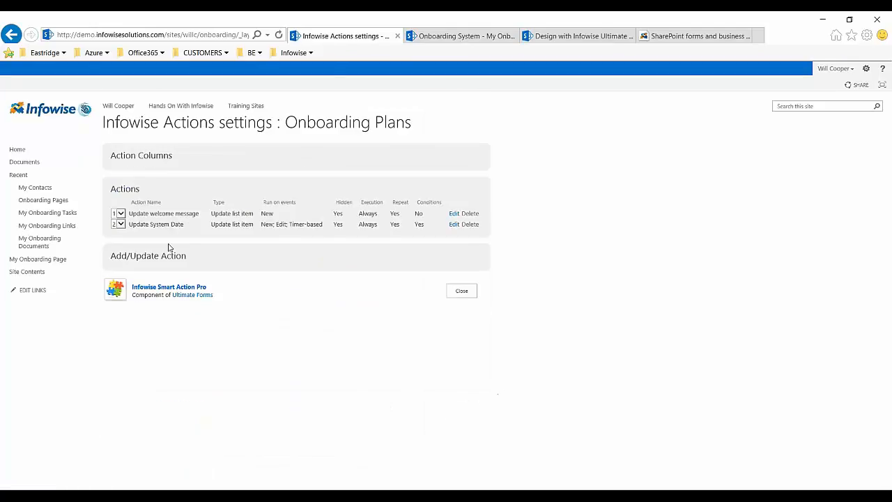
- Show the action types available for a new action, and close the Actions settings without adding one
{"action": "left_click", "coordinate": [160, 258]}
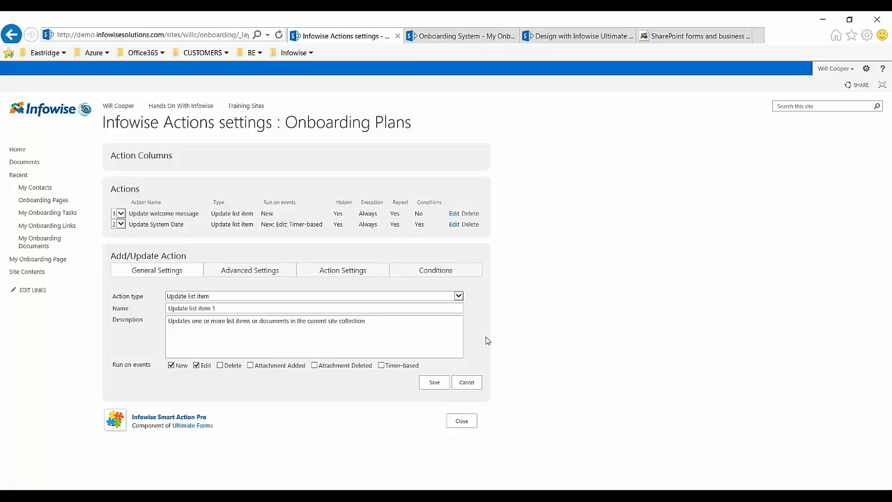
{"action": "left_click", "coordinate": [458, 297]}
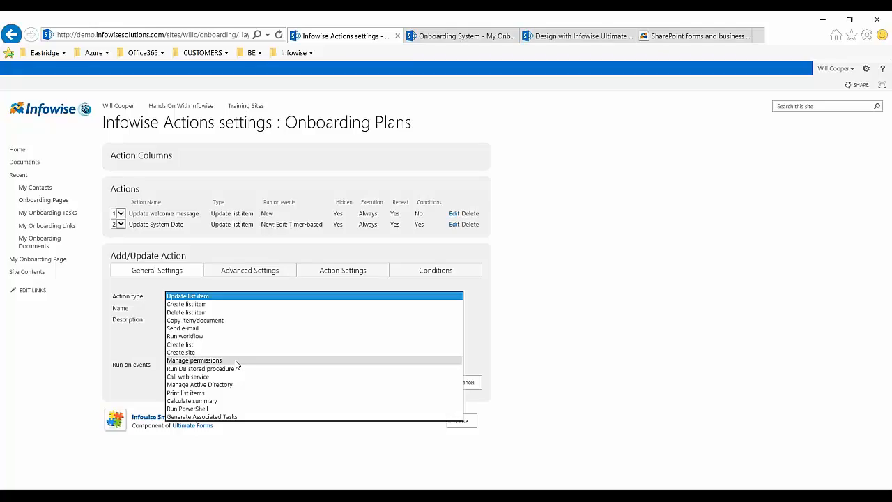
{"action": "left_click", "coordinate": [615, 386]}
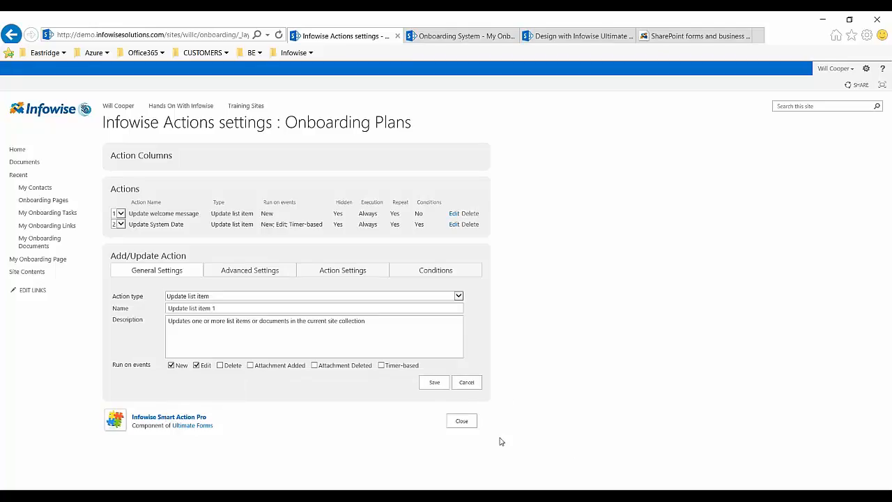
{"action": "left_click", "coordinate": [463, 421]}
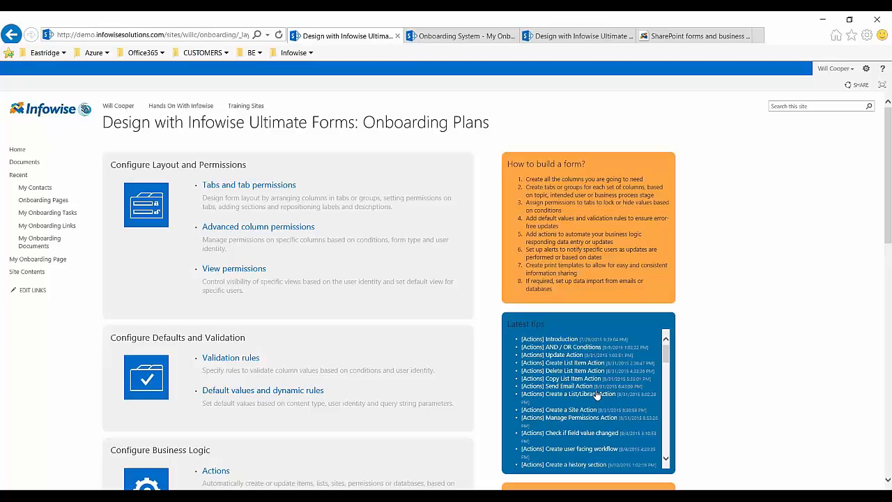
- Open the Print and export settings, look through the print template options, and close them without adding a template
{"action": "scroll", "coordinate": [146, 279], "scroll_direction": "down", "scroll_amount": 5}
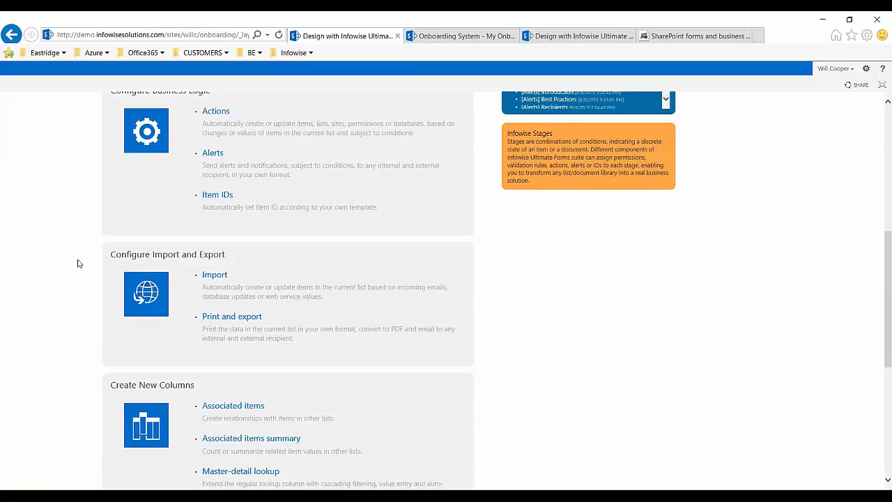
{"action": "left_click", "coordinate": [227, 319]}
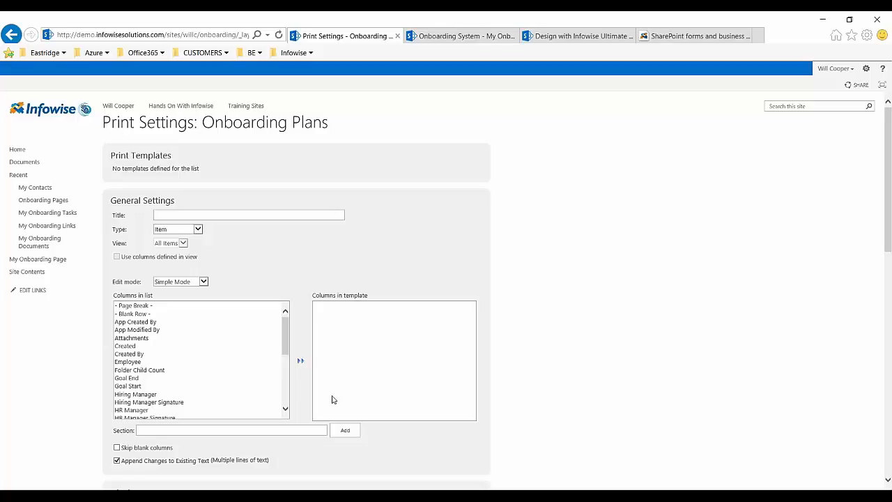
{"action": "scroll", "coordinate": [603, 345], "scroll_direction": "down", "scroll_amount": 4}
{"action": "scroll", "coordinate": [604, 390], "scroll_direction": "down", "scroll_amount": 5}
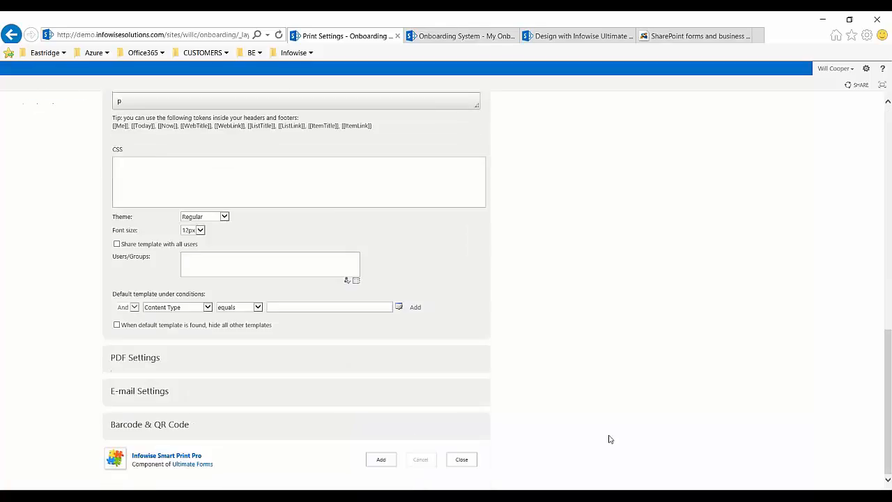
{"action": "left_click", "coordinate": [465, 463]}
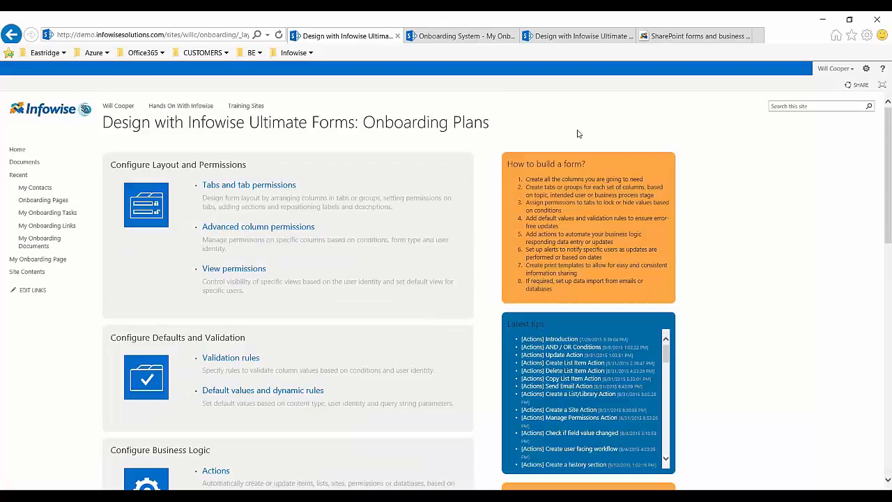
- Switch to the Infowise website and open its Training overview page
{"action": "left_click", "coordinate": [579, 37]}
{"action": "left_click", "coordinate": [674, 37]}
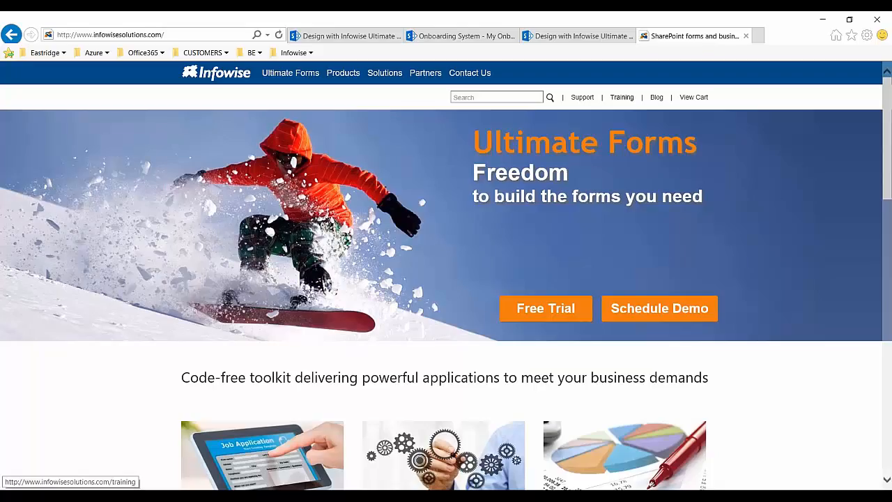
{"action": "left_click", "coordinate": [622, 97]}
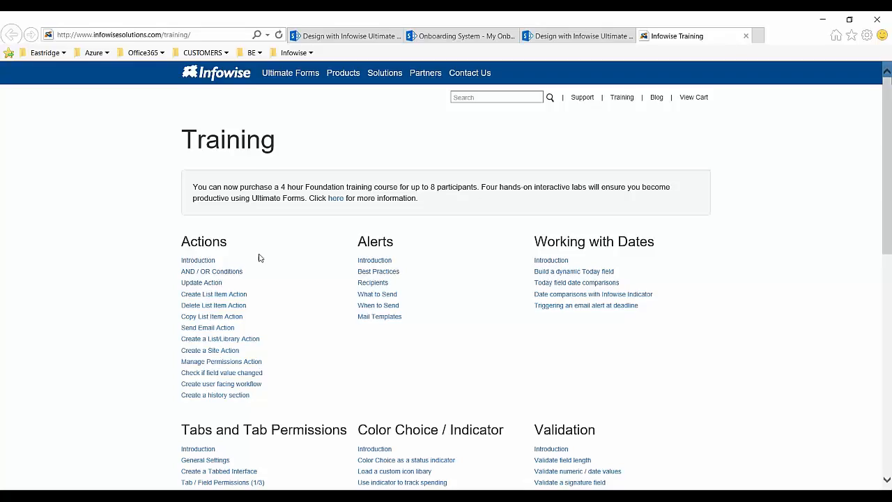
- Open the AND / OR Conditions training article under Actions and review its instruction video and condition examples
{"action": "left_click", "coordinate": [207, 272]}
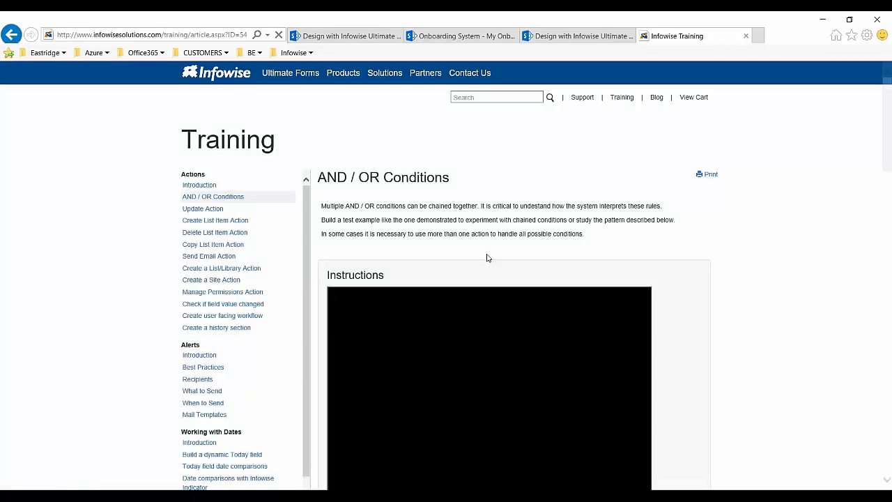
{"action": "scroll", "coordinate": [497, 296], "scroll_direction": "down", "scroll_amount": 3}
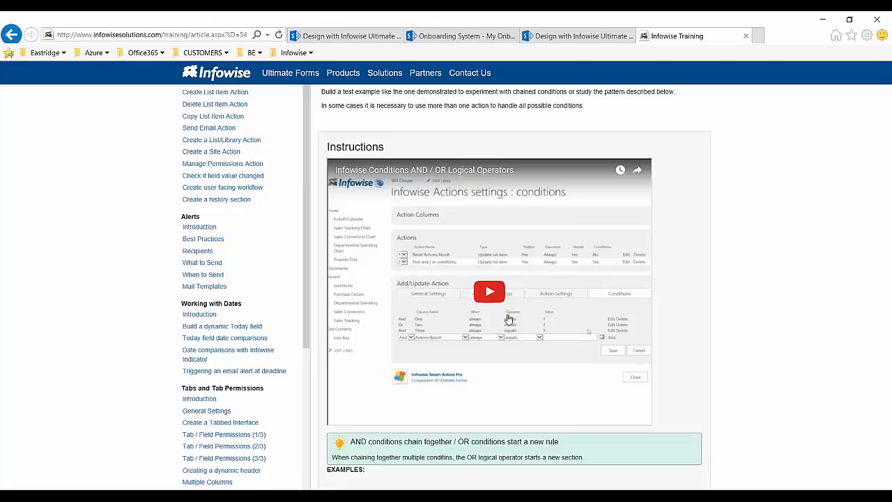
{"action": "scroll", "coordinate": [509, 318], "scroll_direction": "down", "scroll_amount": 10}
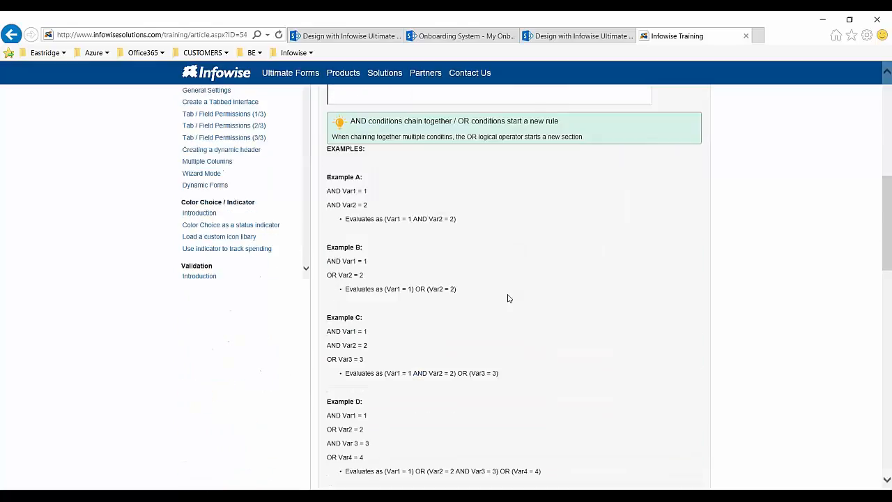
{"action": "left_click_drag", "start_coordinate": [326, 124], "coordinate": [369, 310]}
{"action": "scroll", "coordinate": [385, 265], "scroll_direction": "up", "scroll_amount": 10}
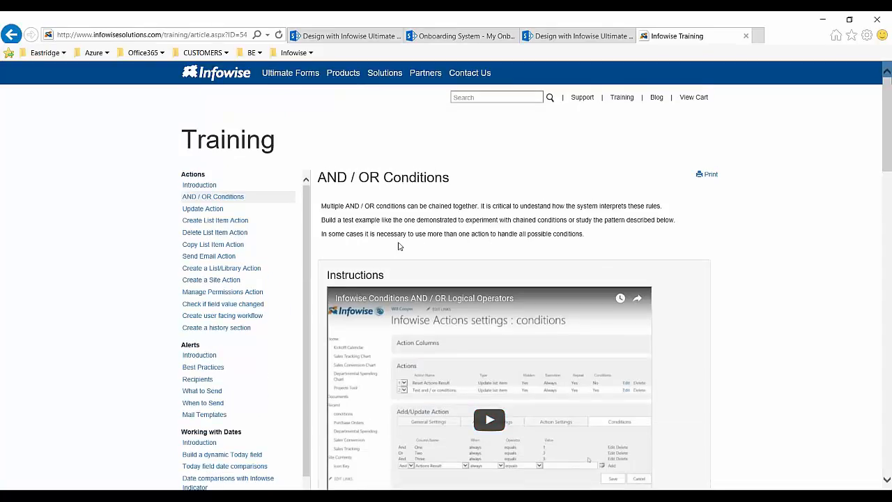
- Return to the Training overview, open the Foundation training course information, and review the listed training features
{"action": "left_click", "coordinate": [621, 104]}
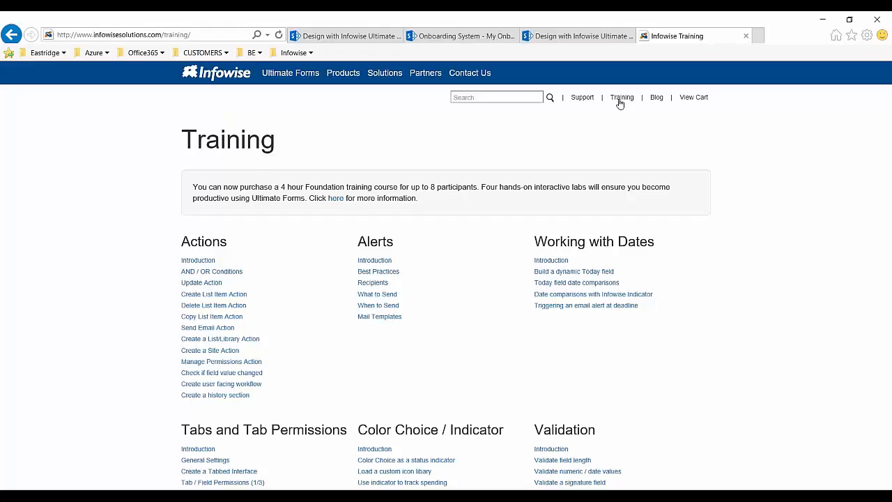
{"action": "left_click", "coordinate": [336, 198]}
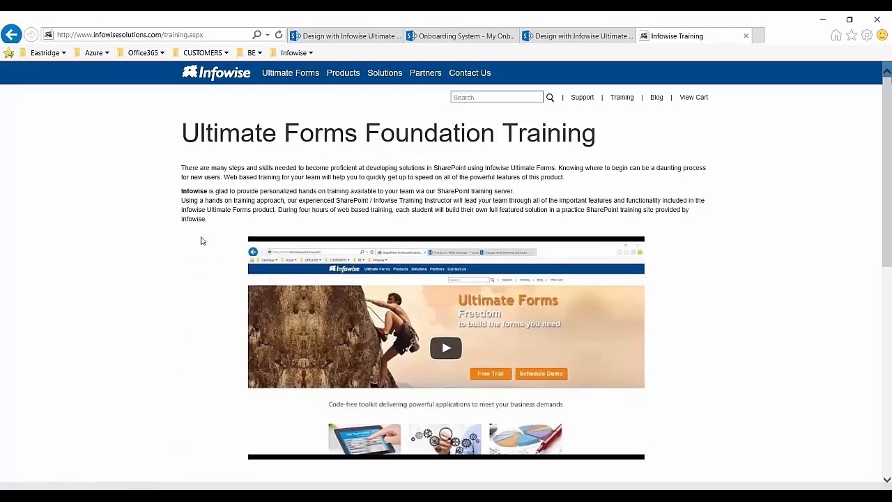
{"action": "scroll", "coordinate": [197, 261], "scroll_direction": "down", "scroll_amount": 4}
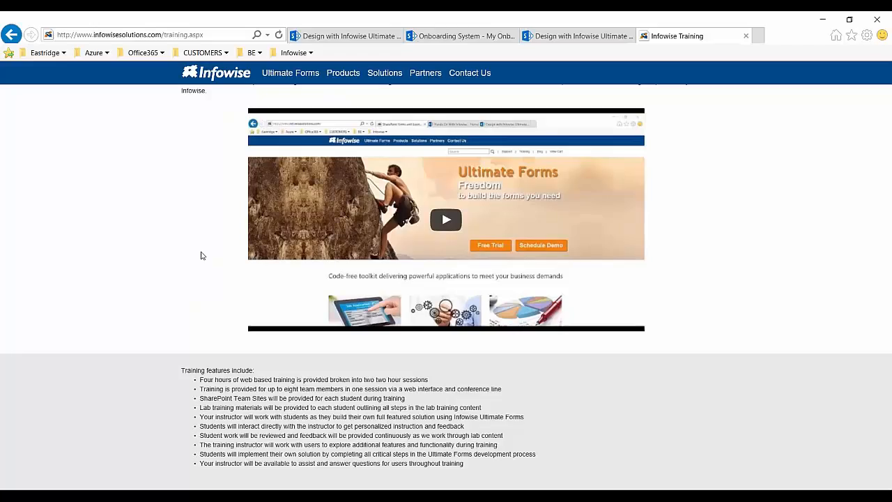
{"action": "scroll", "coordinate": [202, 255], "scroll_direction": "down", "scroll_amount": 3}
{"action": "scroll", "coordinate": [207, 248], "scroll_direction": "up", "scroll_amount": 5}
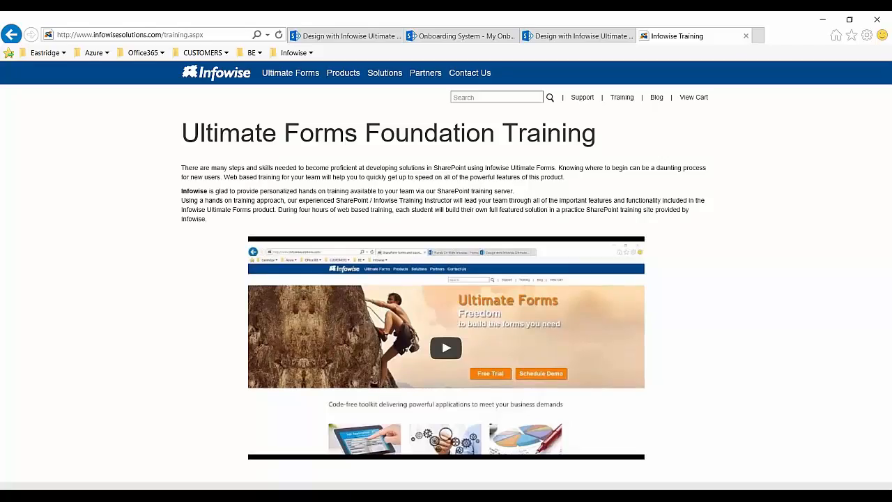
- Switch back to the employee's My Onboarding Page in the Onboarding System site
{"action": "left_click", "coordinate": [462, 36]}
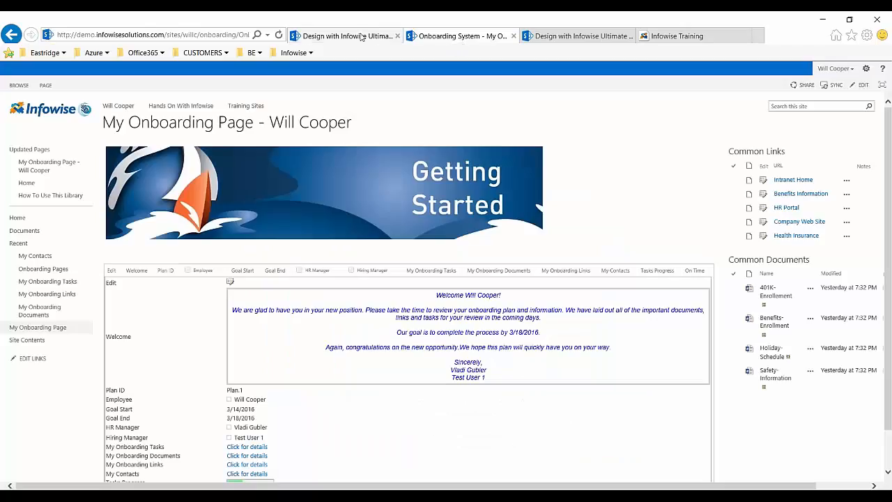
{"action": "left_click", "coordinate": [381, 39]}
{"action": "left_click", "coordinate": [448, 36]}
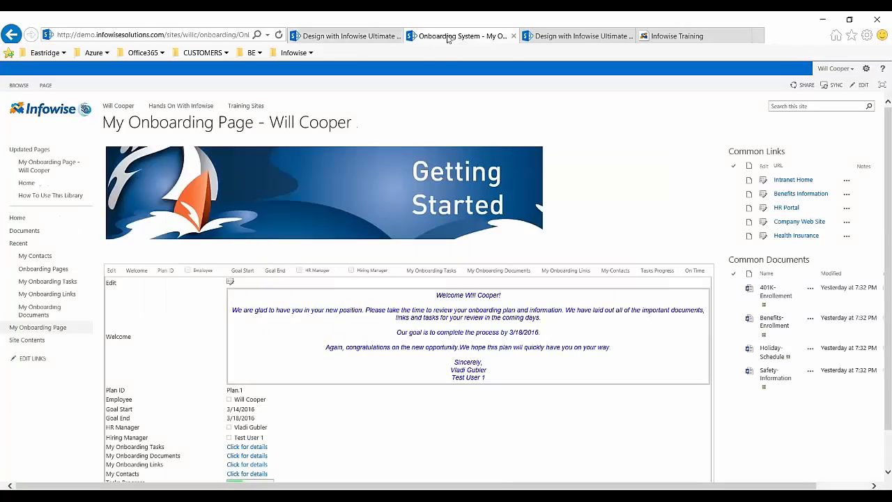